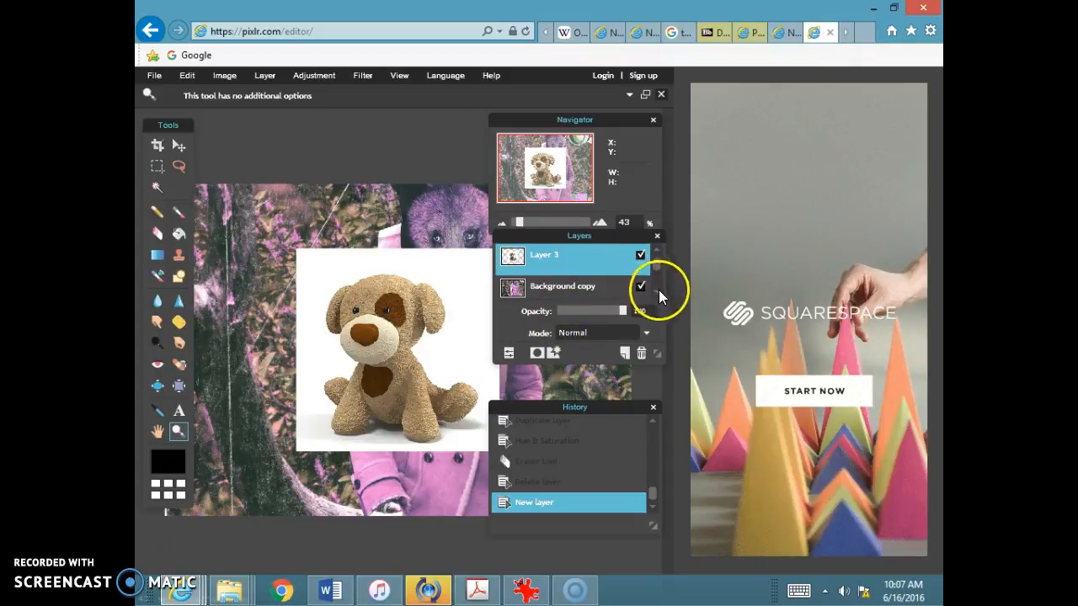
- Enlarge and reposition the Layers window so that Layer 3 and both Background copy layers fit in its list
scroll(655, 291, "down", 1)
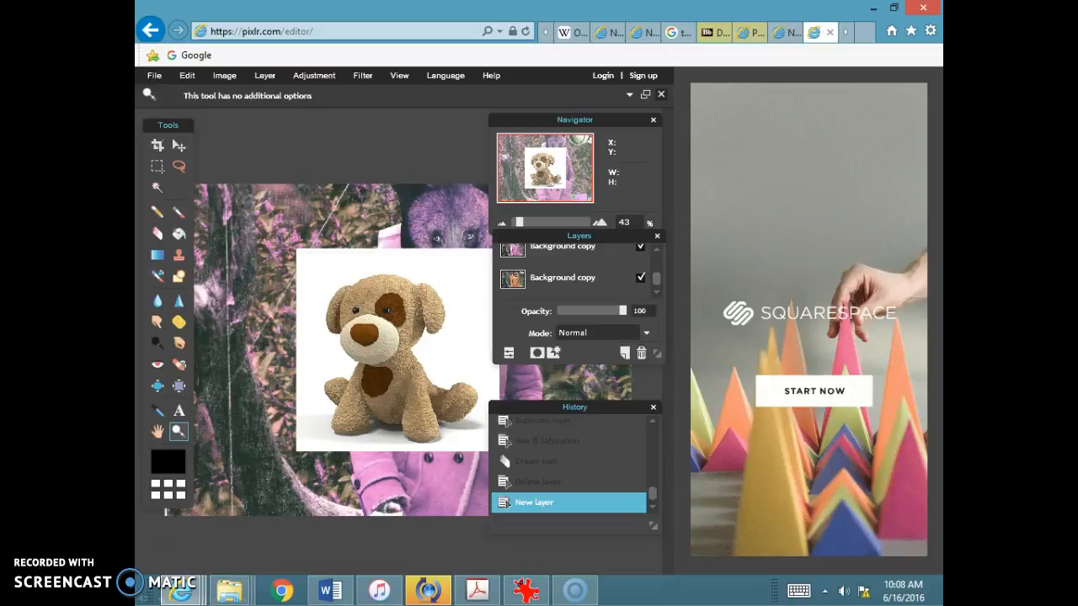
left_click_drag(657, 355, 626, 474)
mouse_move(562, 235)
left_mouse_down()
mouse_move(589, 234)
mouse_move(597, 248)
mouse_move(624, 221)
mouse_move(606, 240)
mouse_move(662, 241)
mouse_move(553, 241)
mouse_move(634, 231)
mouse_move(565, 266)
mouse_move(582, 255)
mouse_move(555, 249)
mouse_move(564, 247)
left_mouse_up()
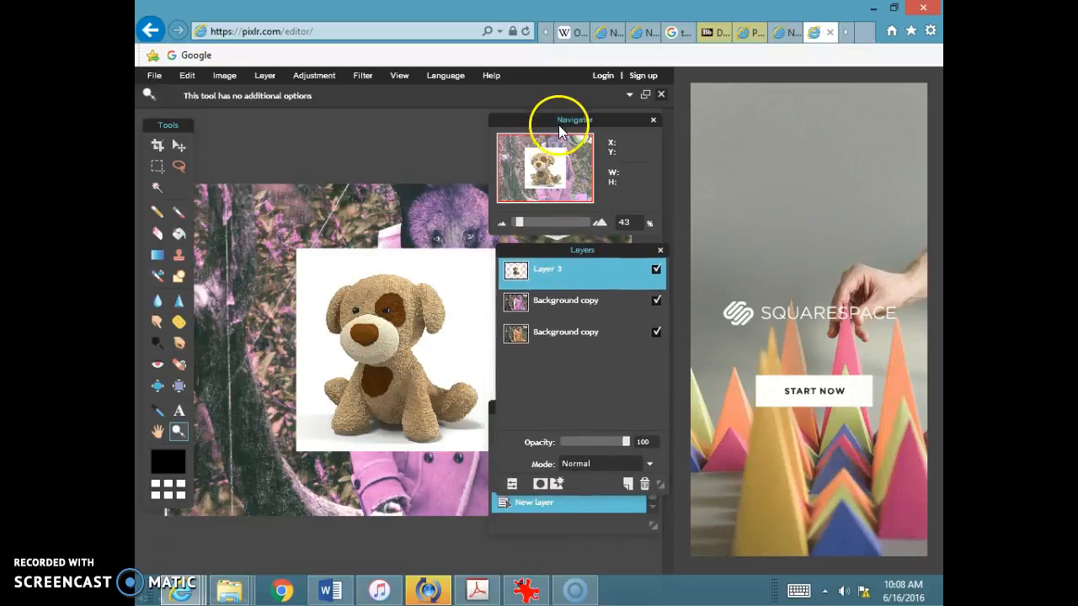
- Examine the stuffed dog's edges at several zoom levels, shifting the visible area with the Navigator
left_click(574, 181)
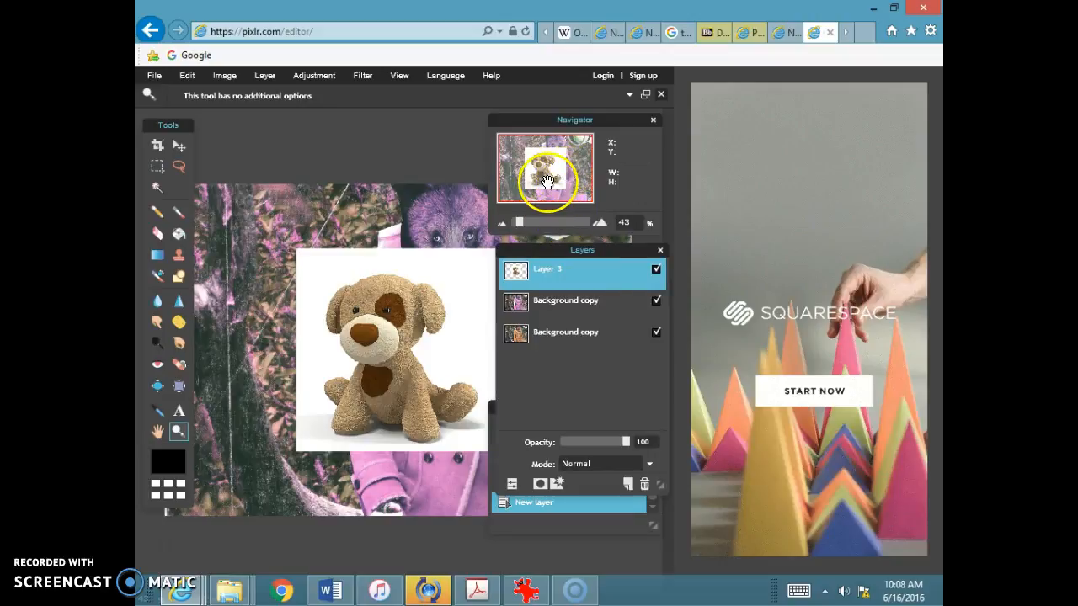
left_click_drag(520, 221, 513, 221)
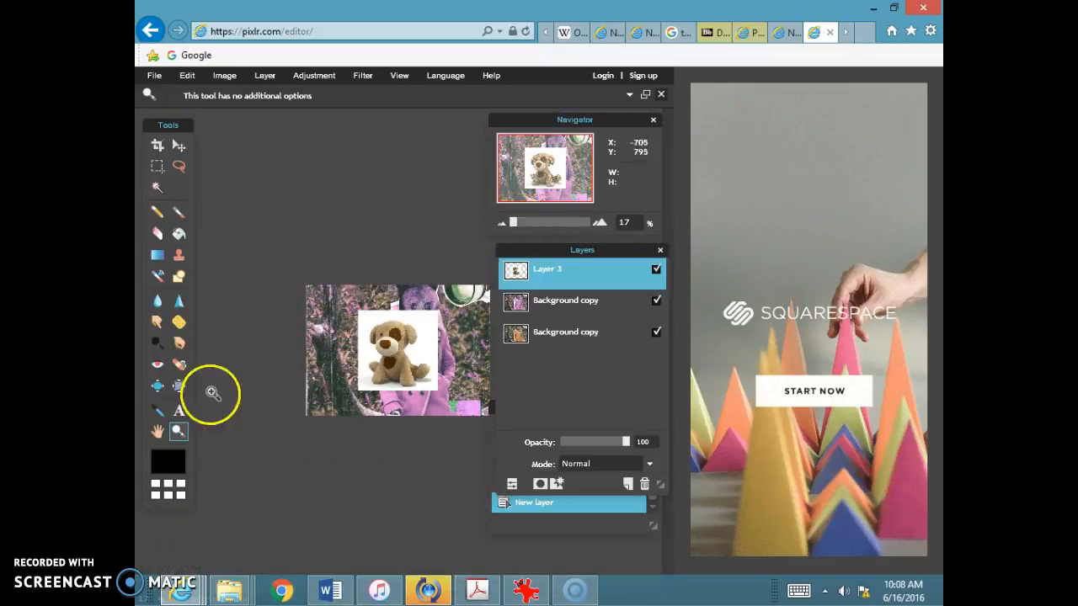
scroll(416, 355, "up", 3)
scroll(417, 355, "down", 4)
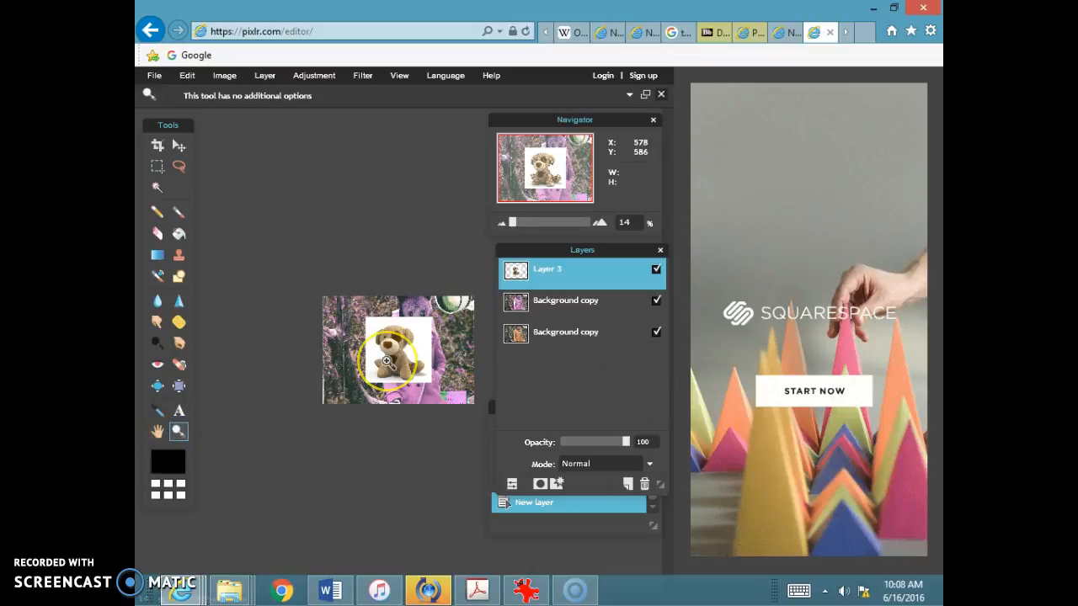
scroll(387, 359, "down", 2)
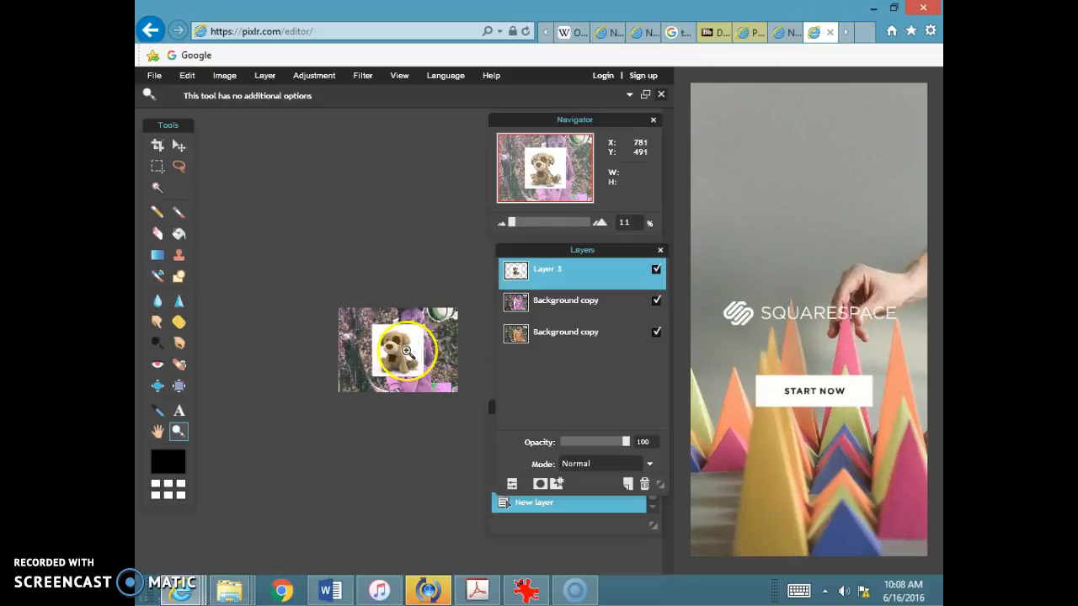
scroll(405, 352, "up", 3)
scroll(407, 352, "up", 4)
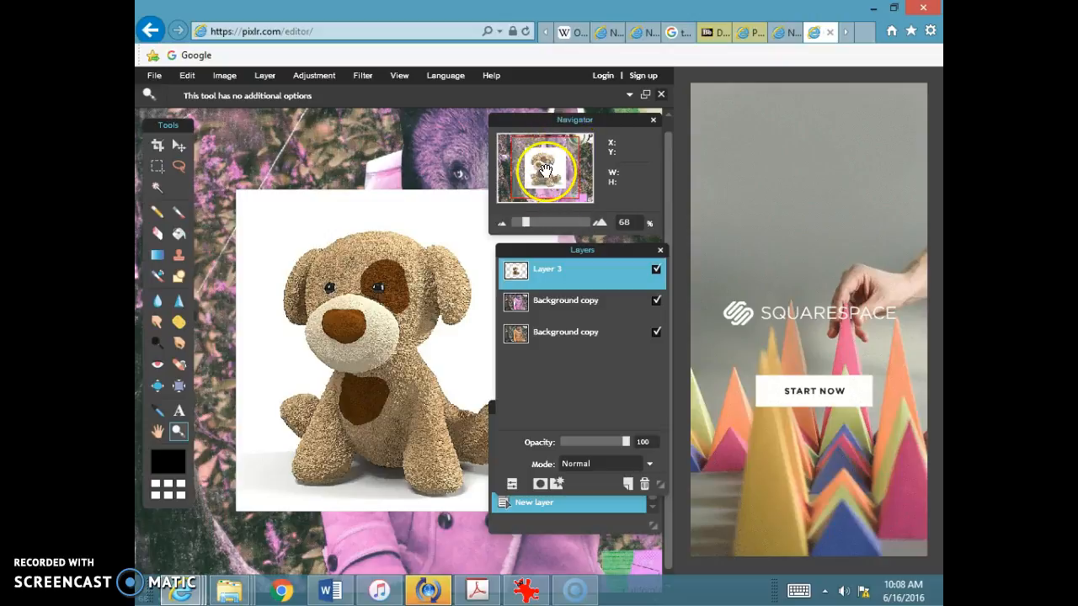
mouse_move(547, 168)
left_mouse_down()
mouse_move(560, 171)
mouse_move(529, 169)
mouse_move(548, 163)
left_mouse_up()
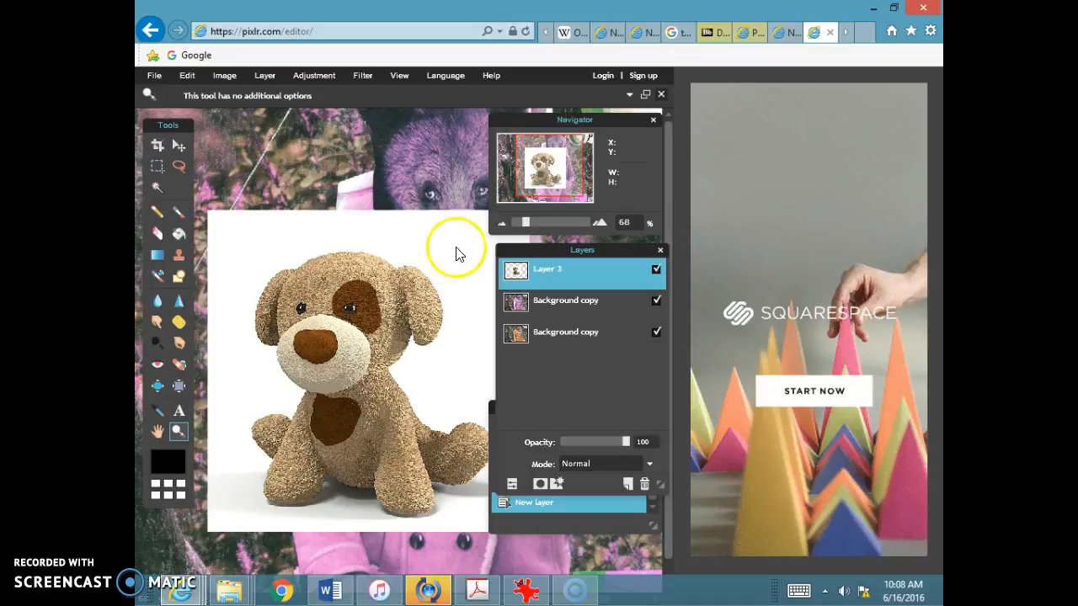
left_click(313, 344)
left_click(337, 343)
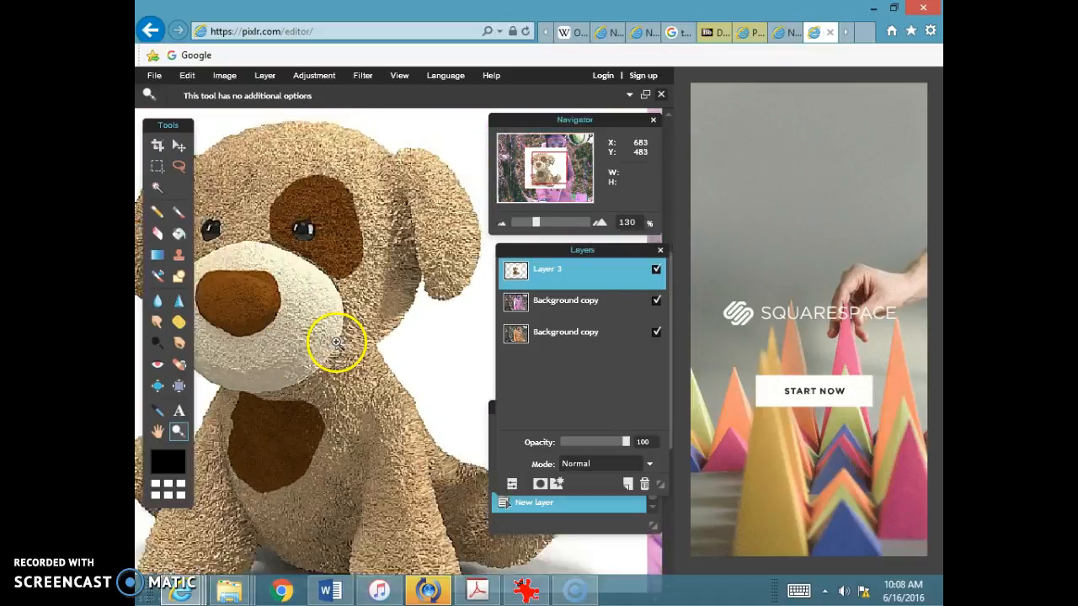
left_click(337, 342)
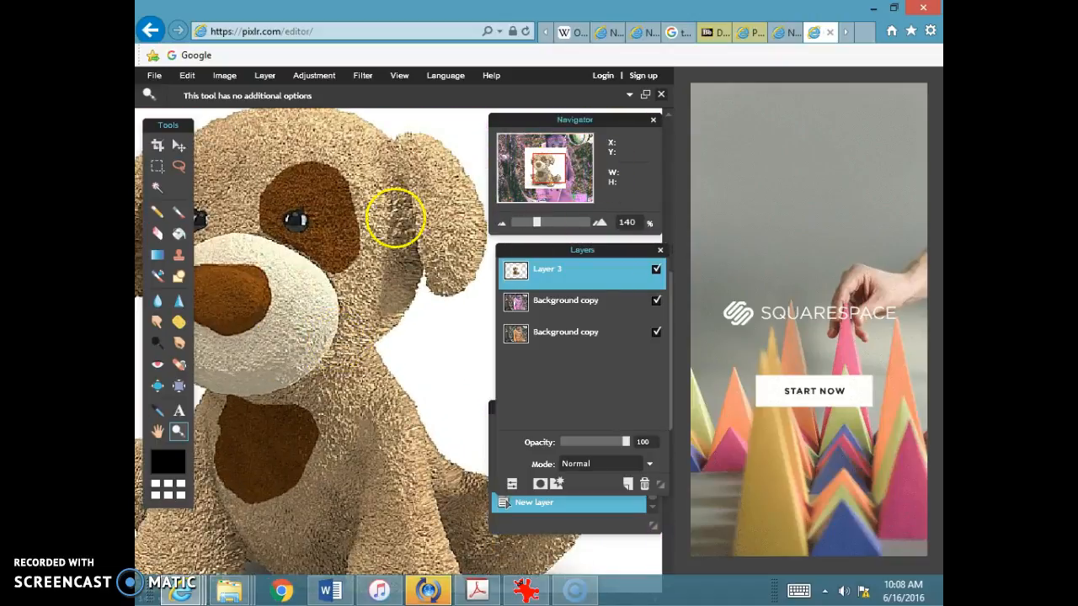
mouse_move(552, 171)
left_mouse_down()
mouse_move(534, 169)
mouse_move(556, 179)
left_mouse_up()
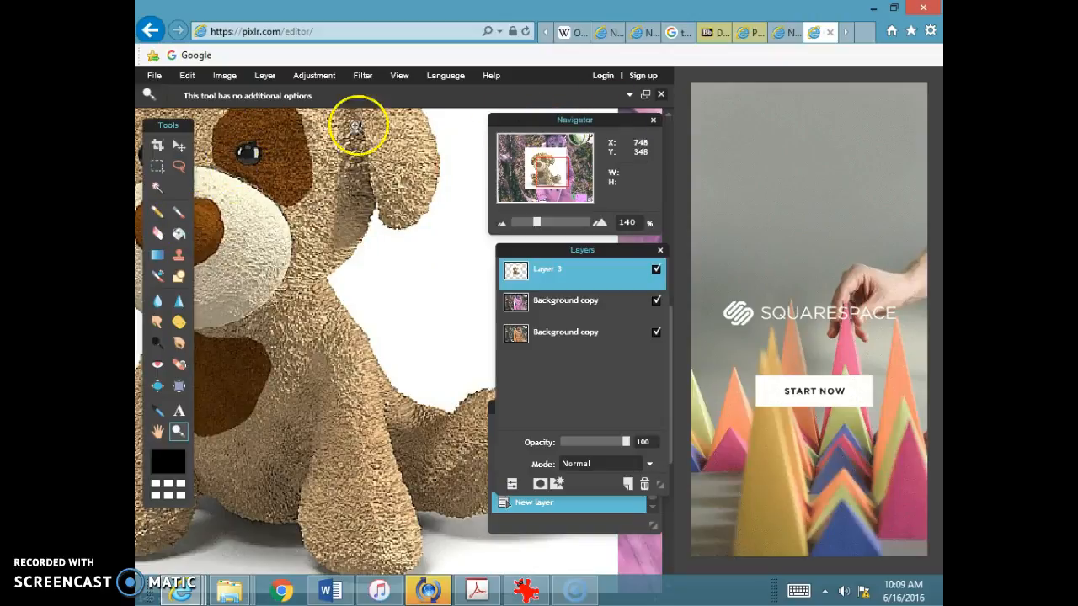
- Select the white background around the dog on Layer 3 with the Wand tool at tolerance 21
left_click(158, 187)
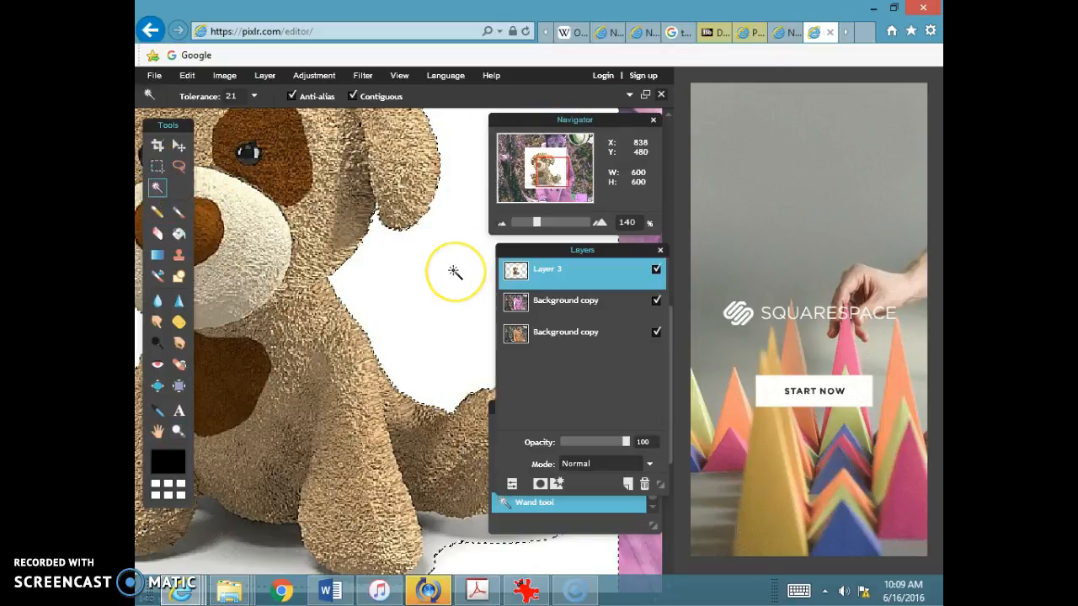
scroll(430, 276, "down", 3)
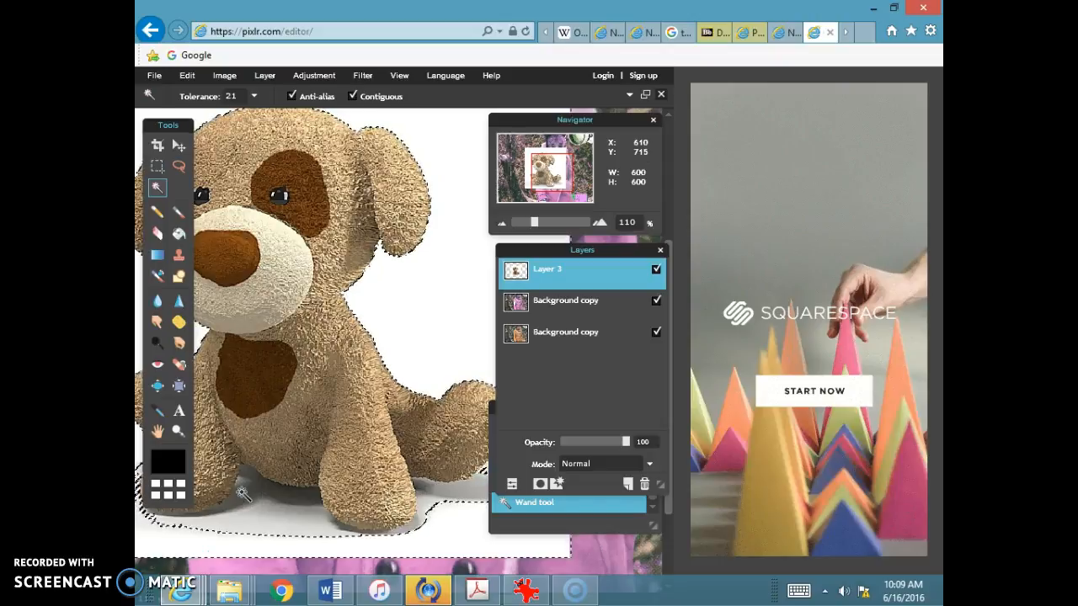
left_click(212, 447)
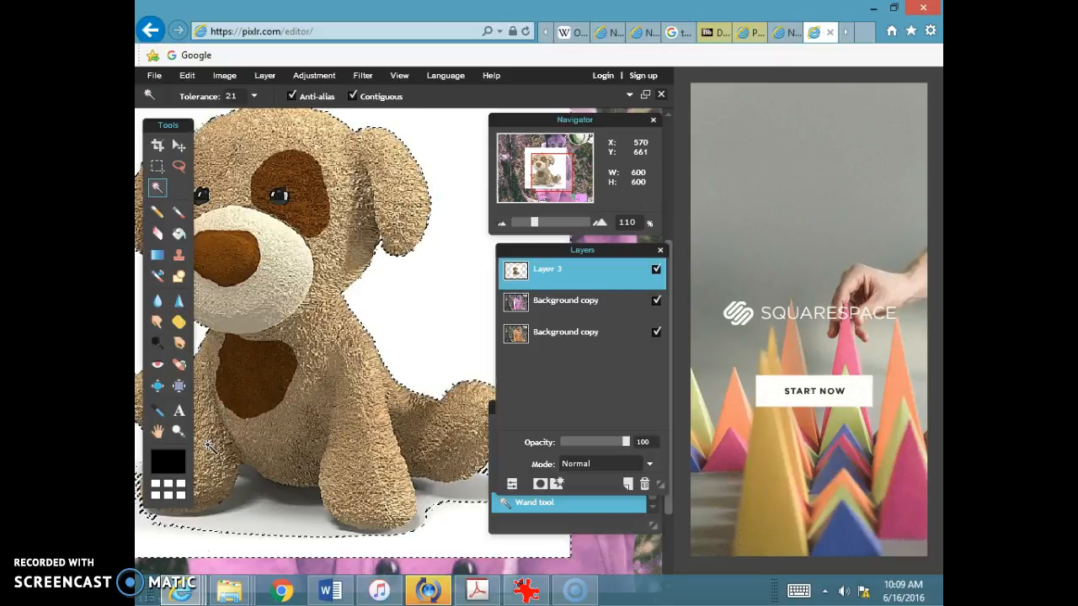
left_click(294, 500)
scroll(421, 379, "up", 2)
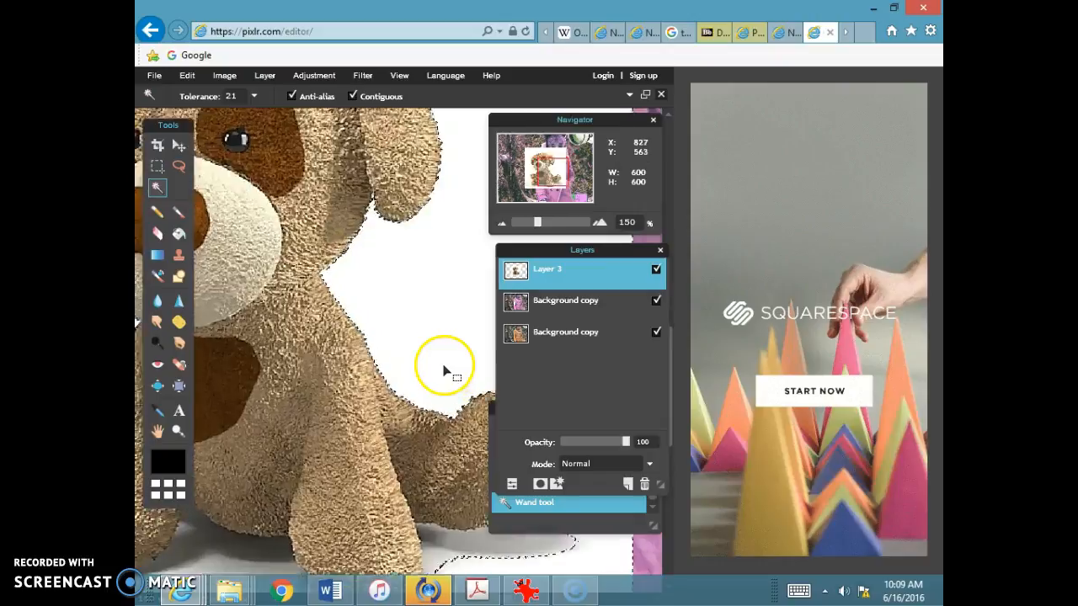
scroll(441, 366, "down", 4)
scroll(442, 375, "down", 1)
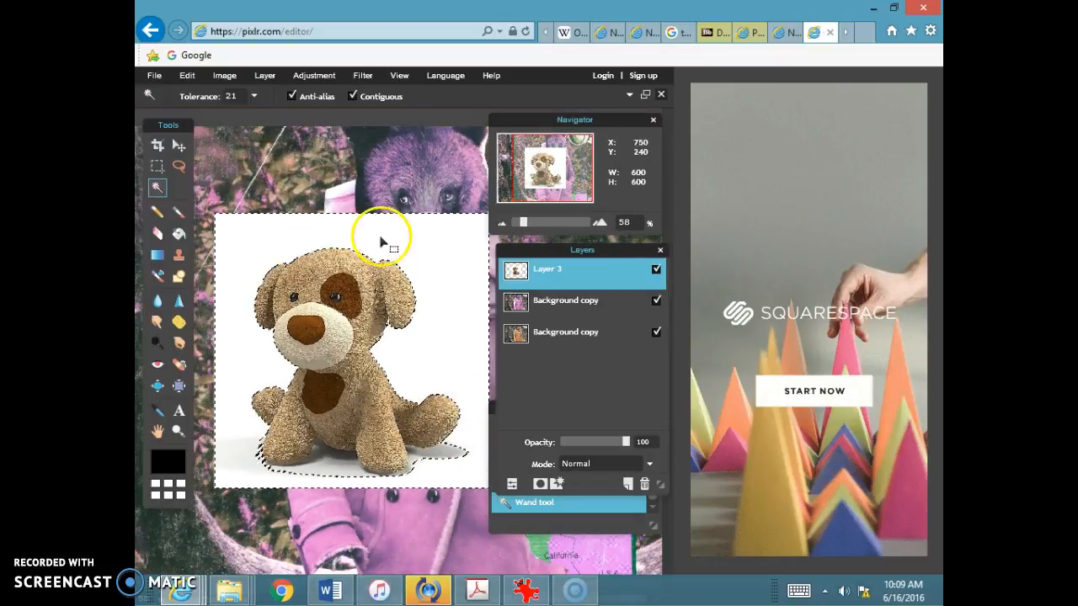
left_click(252, 373)
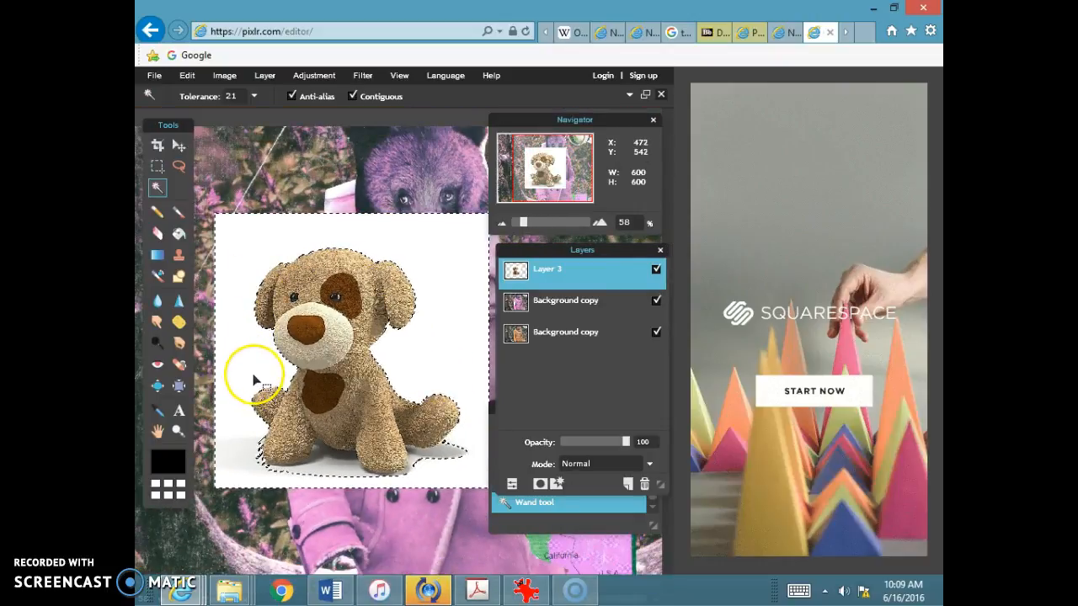
- Invert the dog's background selection and deselect everything
left_click(192, 76)
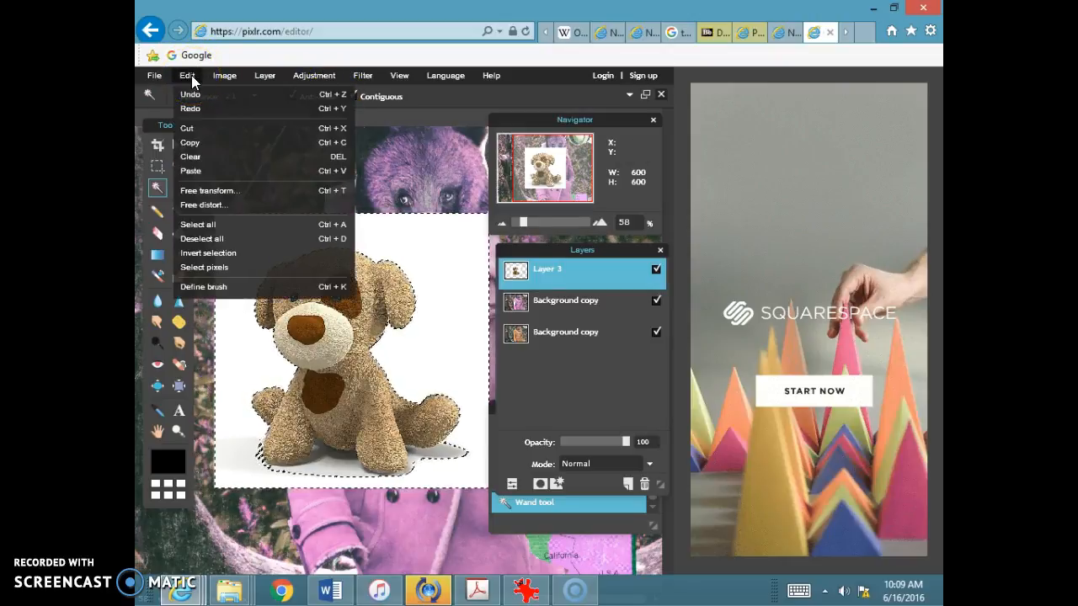
left_click(194, 165)
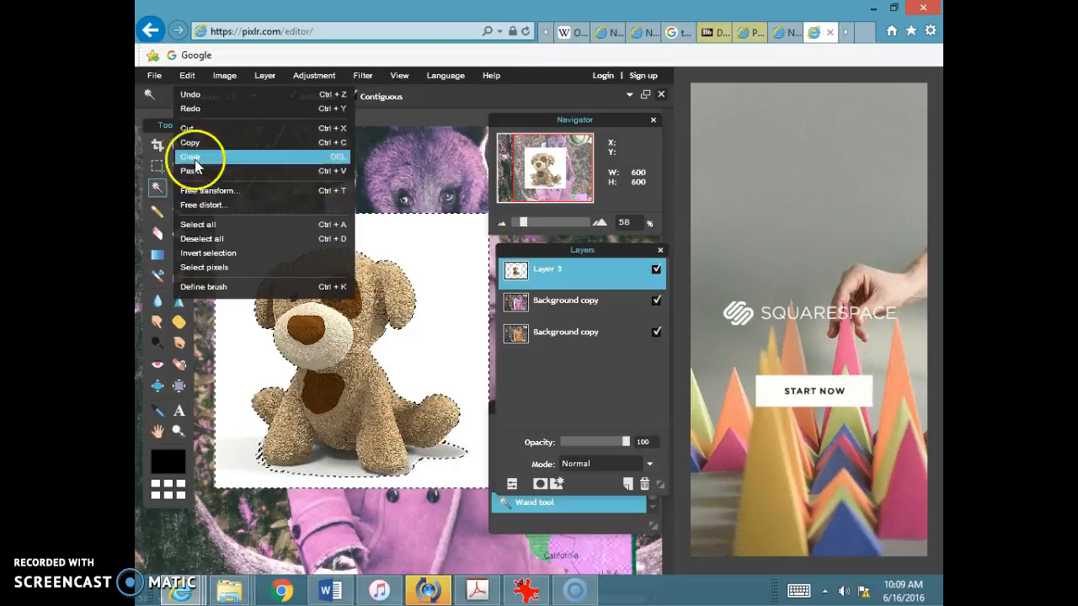
left_click(202, 253)
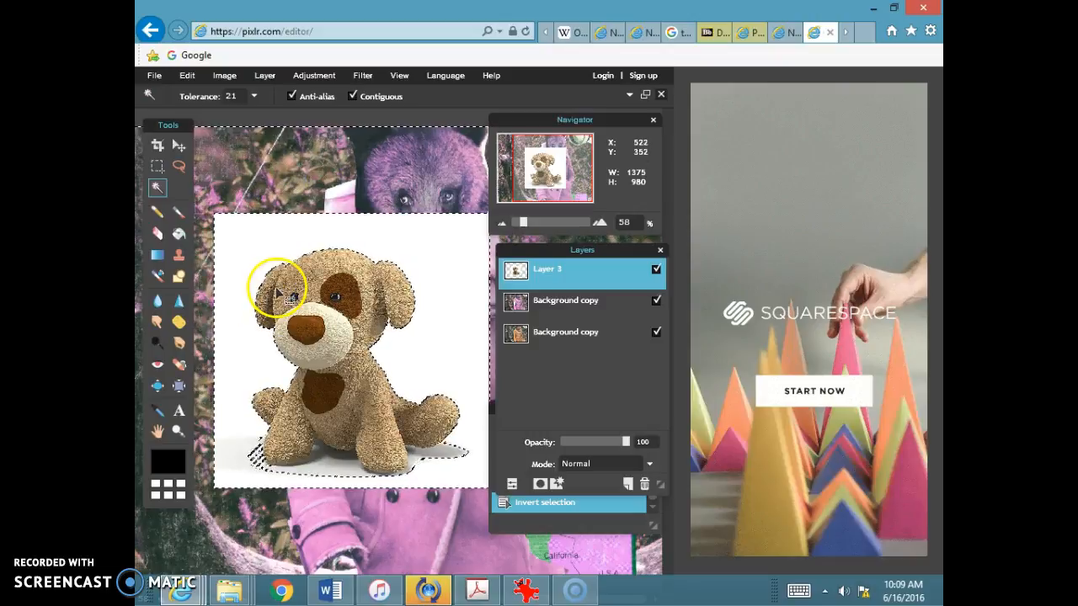
left_click(181, 75)
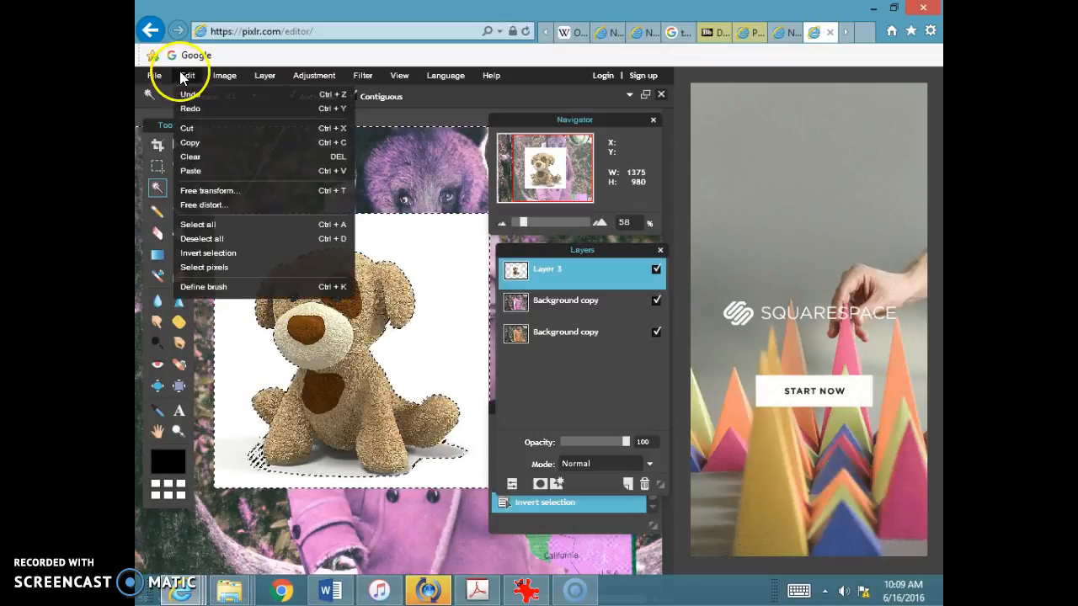
left_click(219, 241)
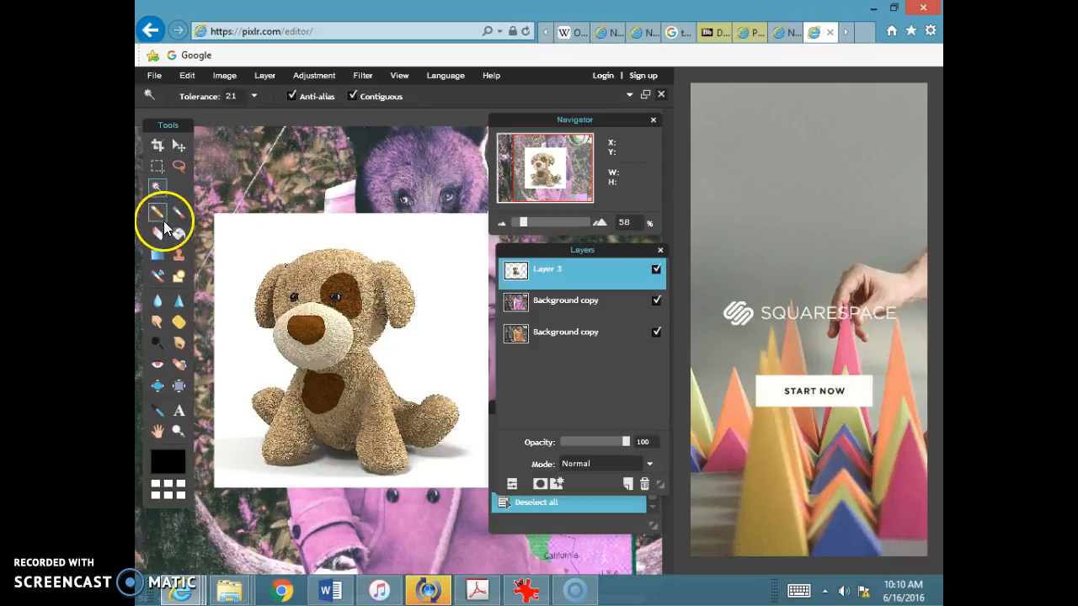
- Erase the outer white background around the dog on Layer 3 with a soft eraser brush of diameter 191
left_click(158, 232)
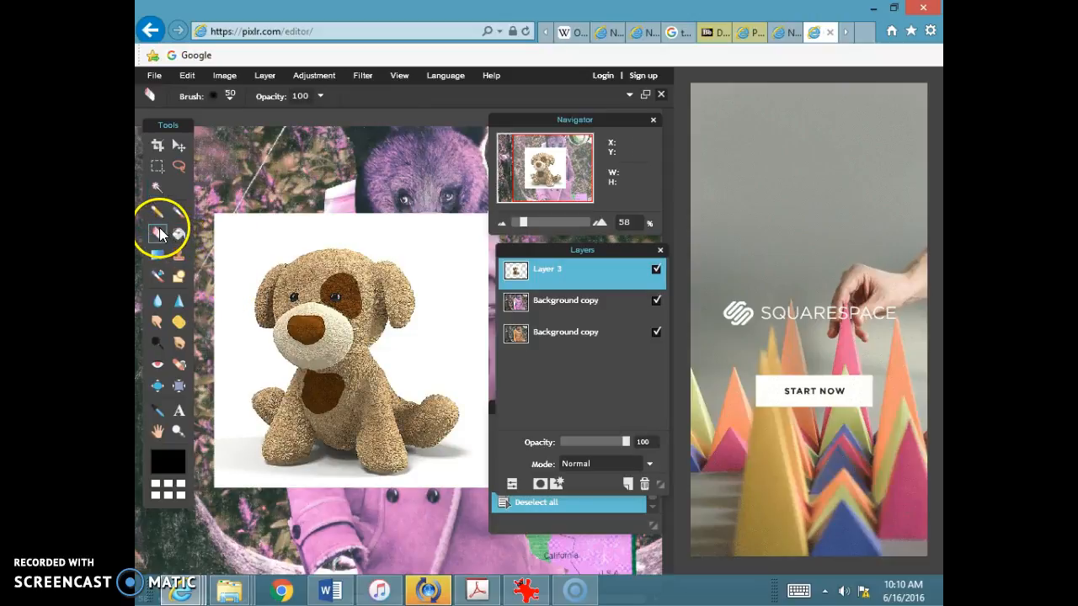
left_click_drag(242, 231, 237, 246)
left_click(231, 98)
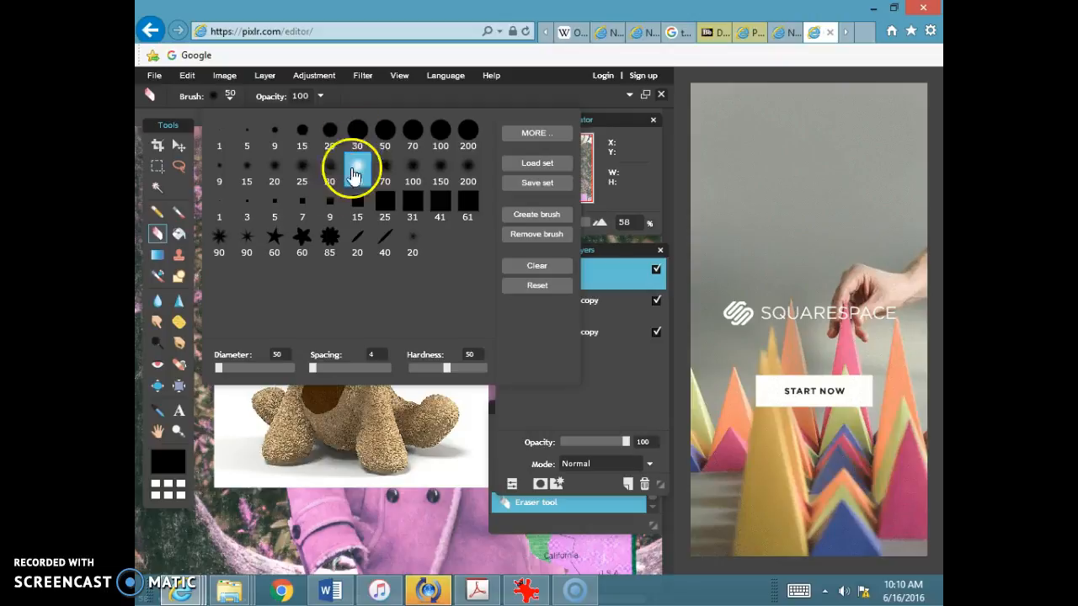
left_click(230, 370)
mouse_move(219, 425)
left_mouse_down()
mouse_move(205, 309)
mouse_move(209, 262)
mouse_move(234, 212)
left_mouse_up()
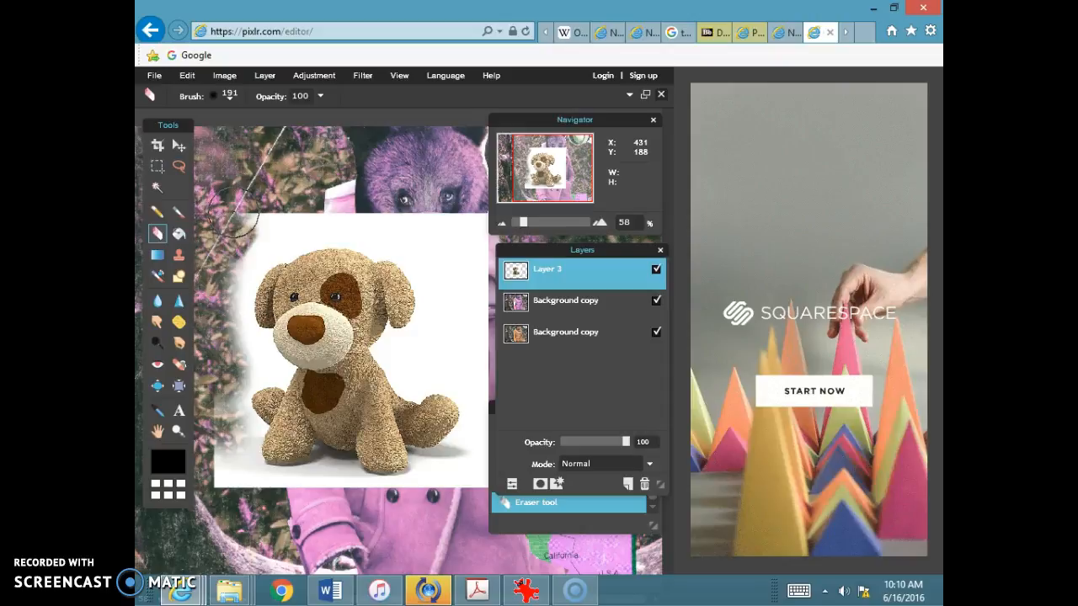
mouse_move(236, 218)
left_mouse_down()
mouse_move(273, 201)
mouse_move(300, 197)
mouse_move(379, 190)
mouse_move(476, 207)
mouse_move(488, 234)
mouse_move(398, 200)
mouse_move(278, 195)
mouse_move(377, 192)
mouse_move(449, 212)
mouse_move(470, 232)
mouse_move(494, 299)
mouse_move(495, 314)
mouse_move(480, 303)
mouse_move(493, 344)
mouse_move(472, 307)
mouse_move(469, 286)
mouse_move(509, 394)
mouse_move(501, 494)
mouse_move(487, 513)
mouse_move(492, 486)
left_mouse_up()
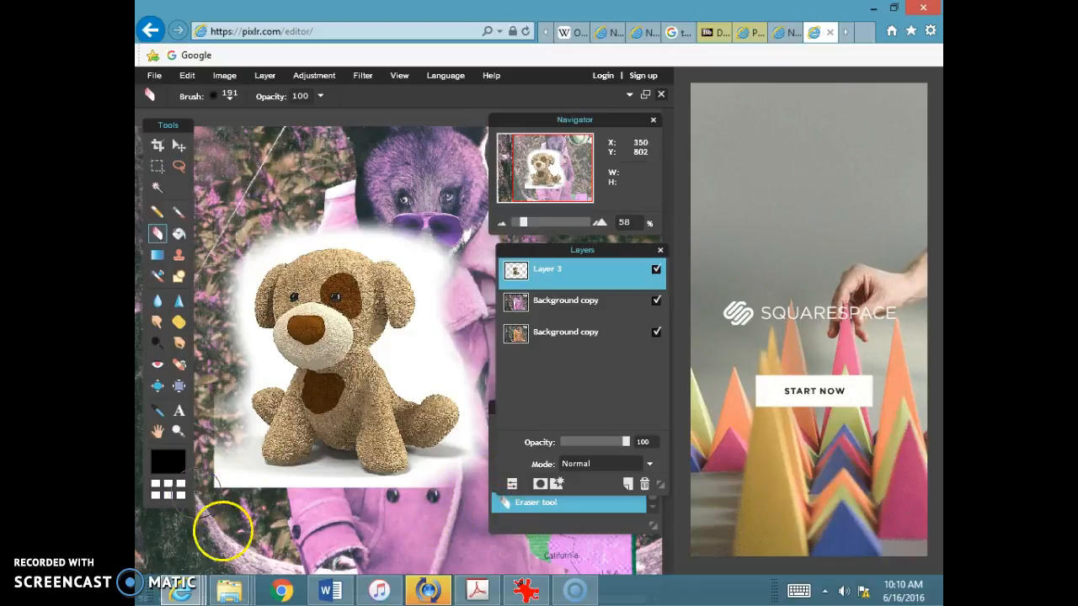
mouse_move(243, 509)
left_mouse_down()
mouse_move(202, 455)
mouse_move(203, 383)
left_mouse_up()
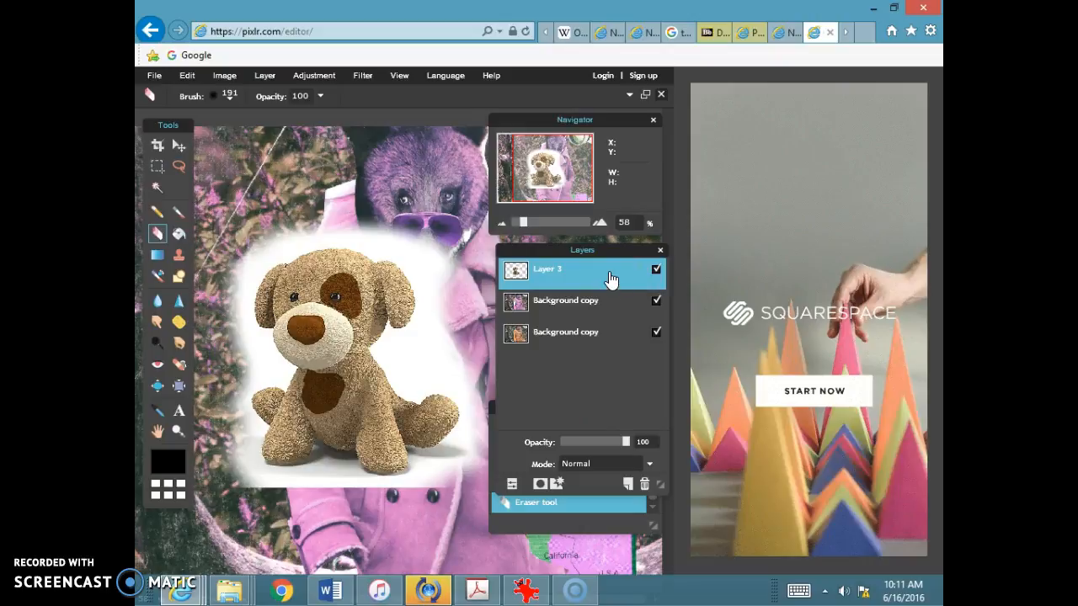
- Duplicate Layer 3 and hide the original Layer 3 and both Background copy layers
left_click_drag(611, 279, 628, 485)
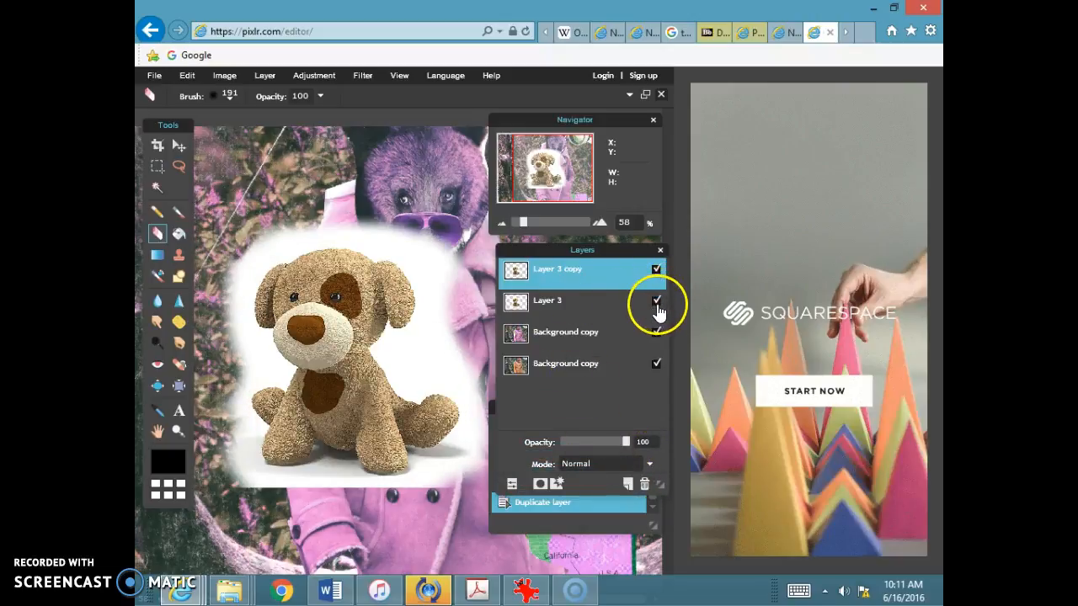
left_click(656, 302)
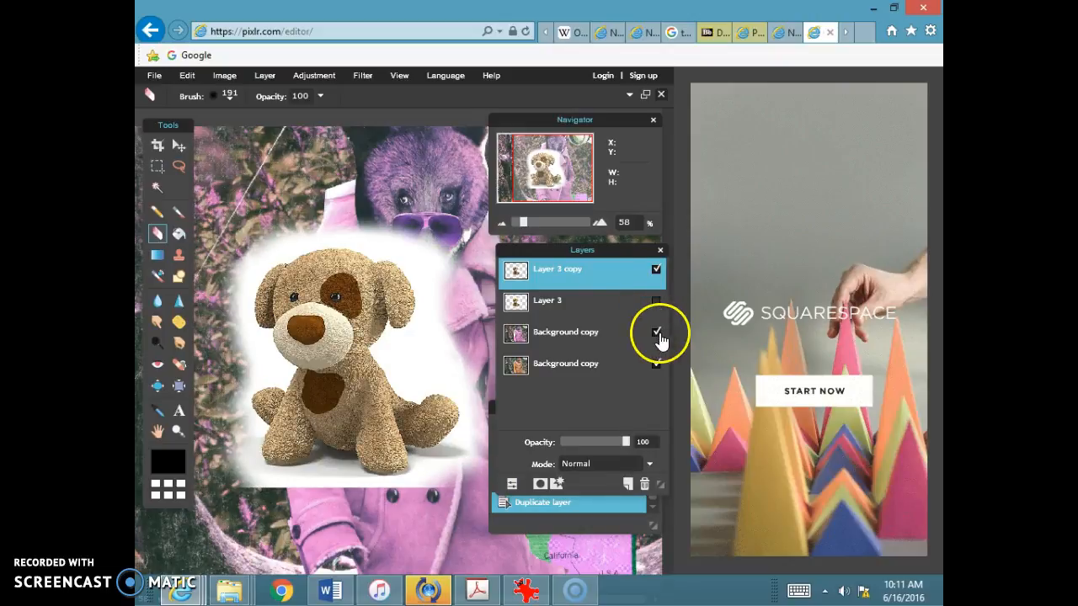
left_click(657, 333)
left_click(656, 365)
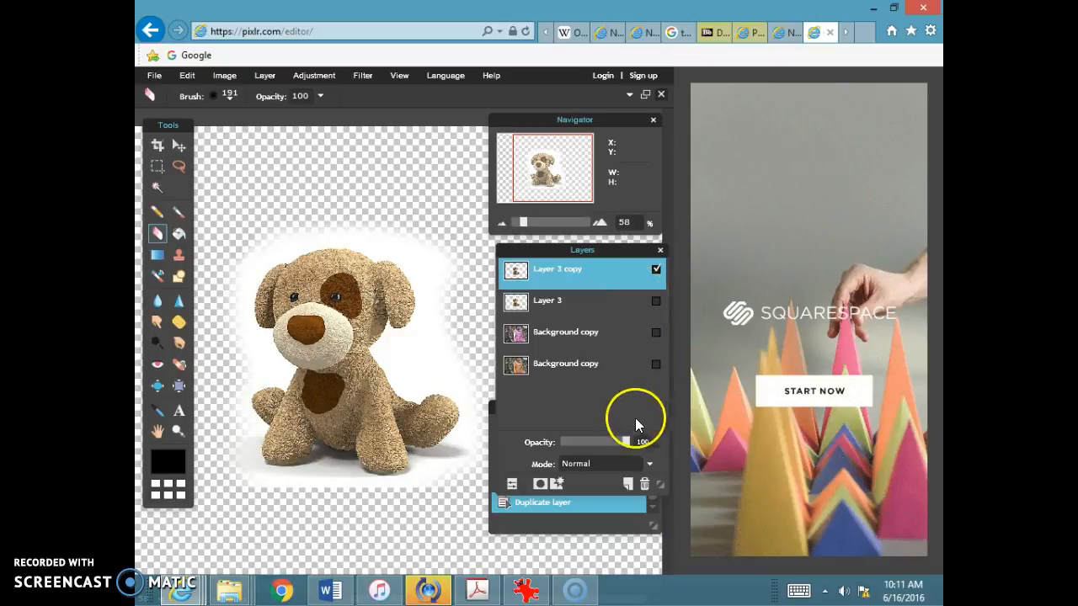
- Add a new layer beneath all the others and fill it with black using the Paint bucket tool
left_click(628, 485)
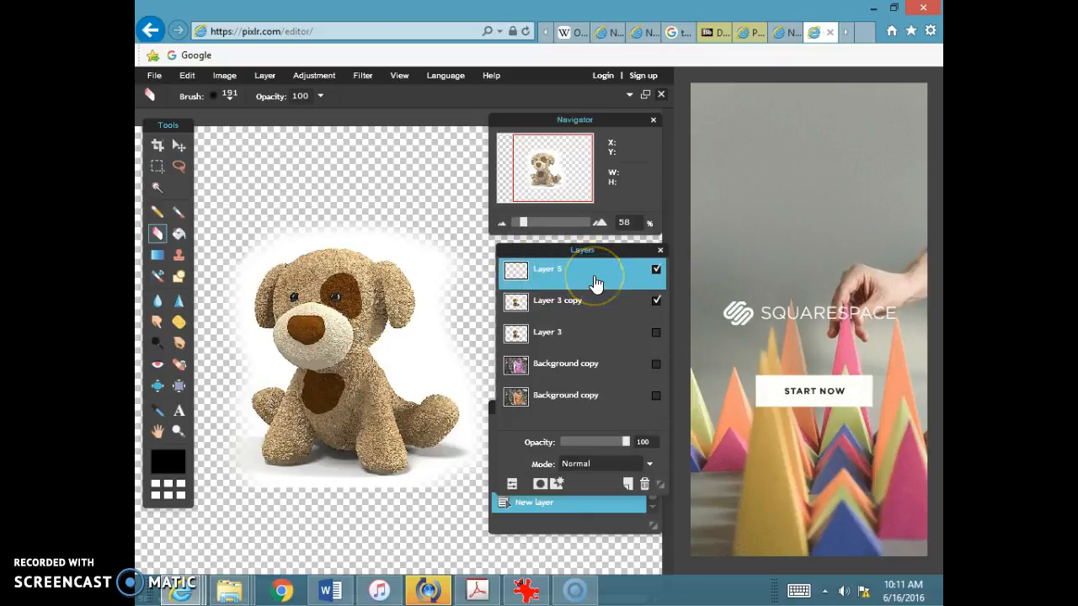
left_click_drag(595, 287, 594, 421)
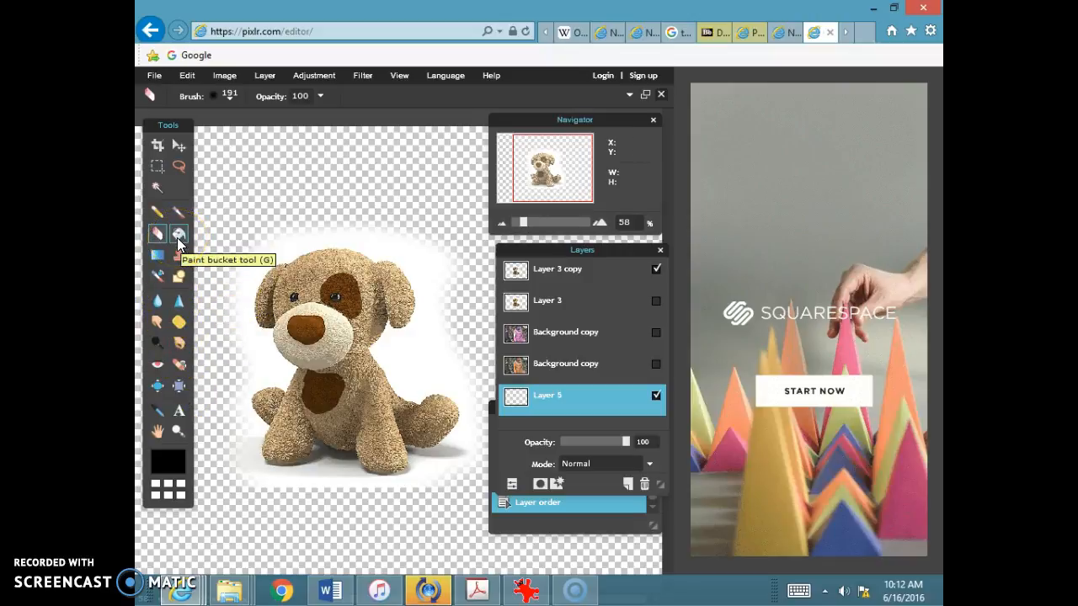
left_click(178, 239)
left_click(168, 466)
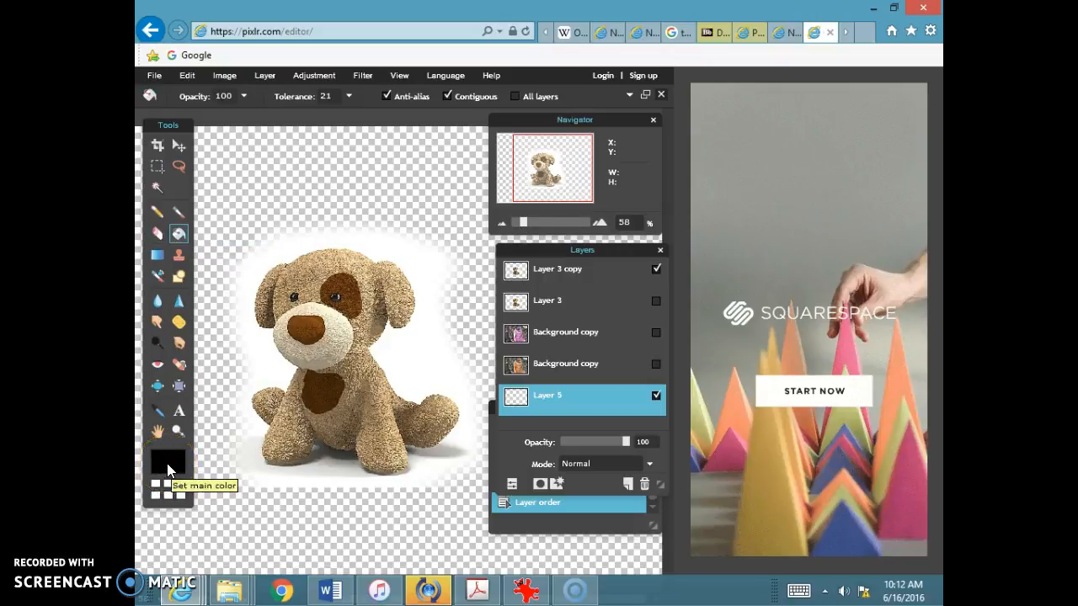
left_click_drag(393, 261, 378, 232)
left_click(572, 444)
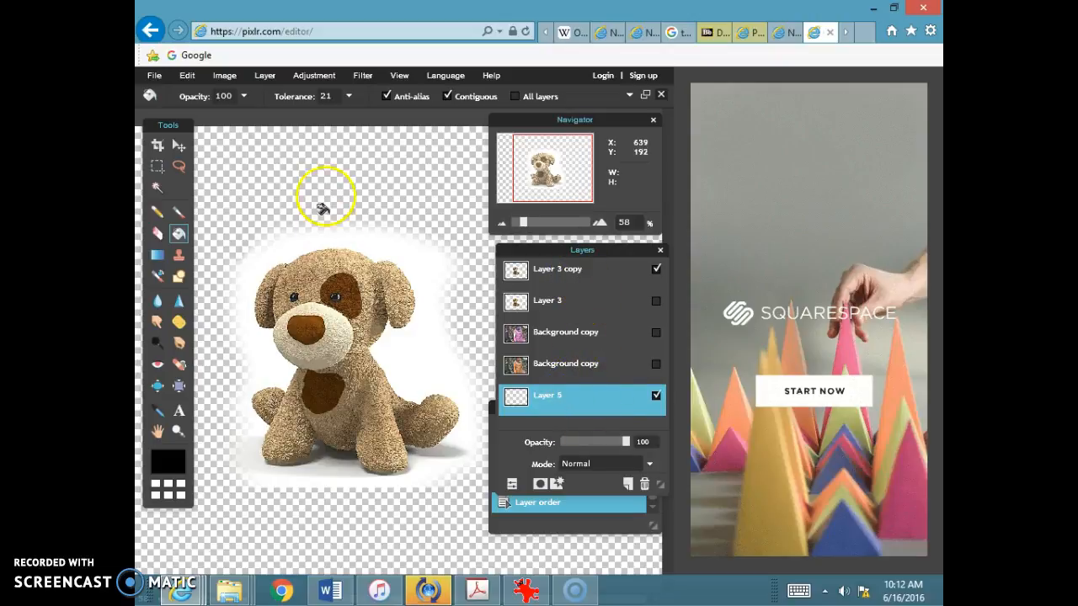
left_click(316, 173)
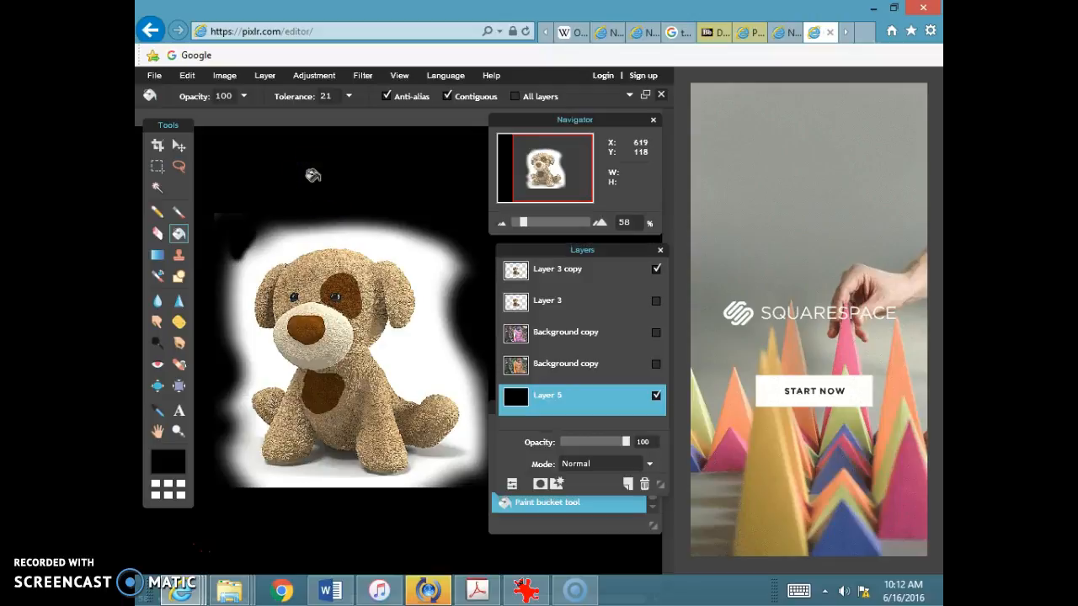
- Set the main colour to yellow-green #c0db27 and fill Layer 5 with it using the Paint bucket tool
left_click(167, 464)
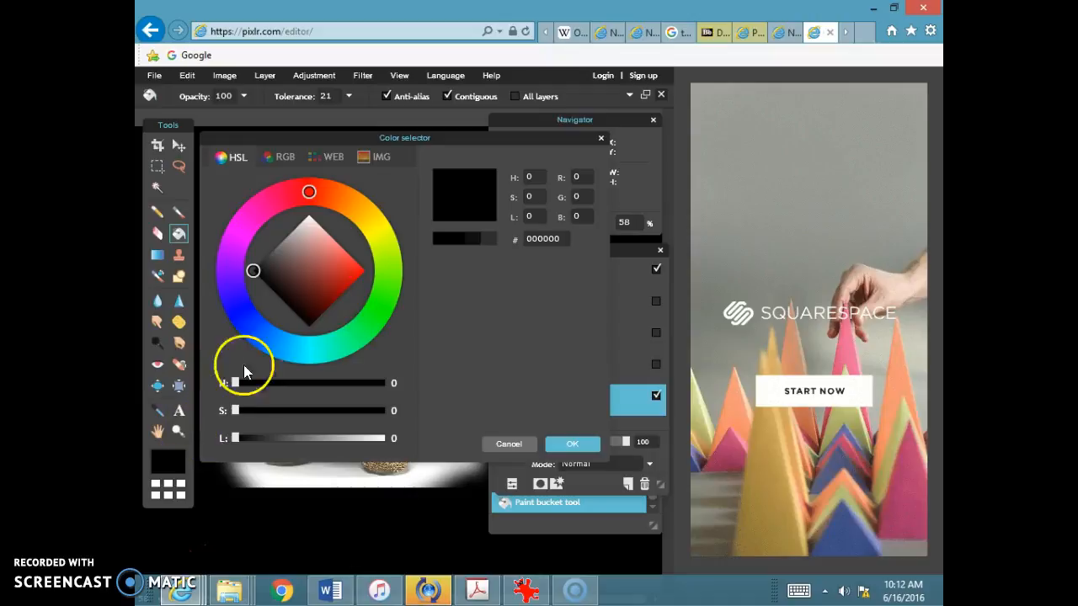
left_click(390, 269)
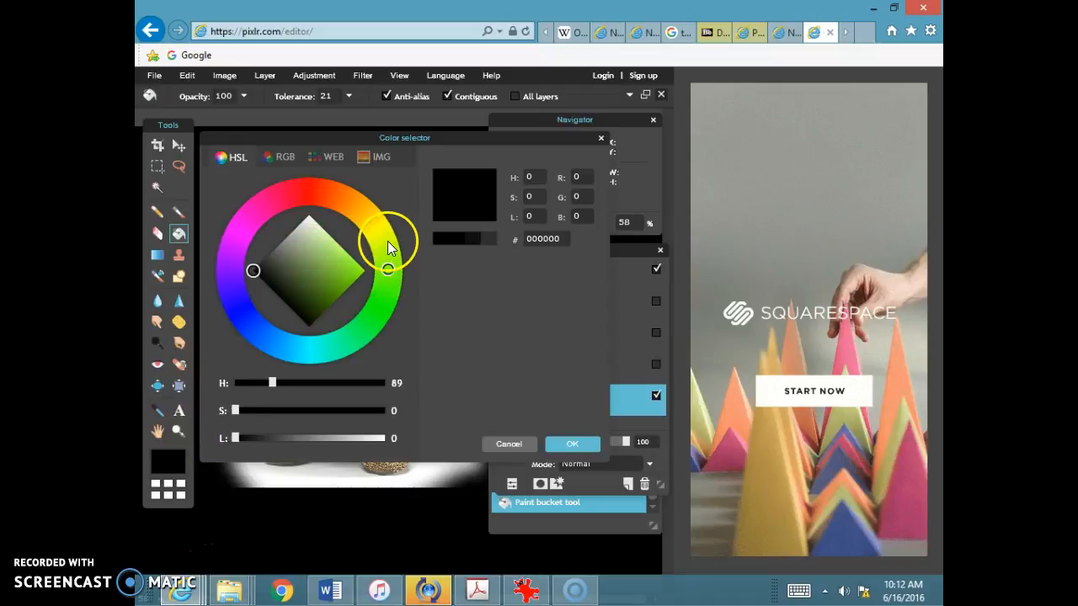
left_click(382, 242)
left_click(335, 267)
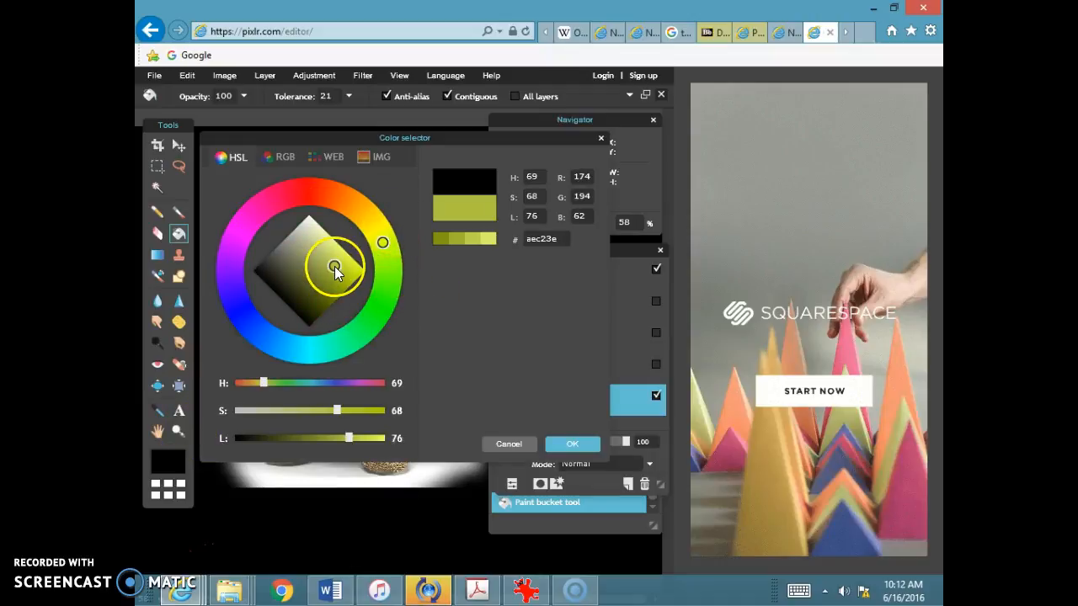
left_click(349, 275)
left_click(347, 268)
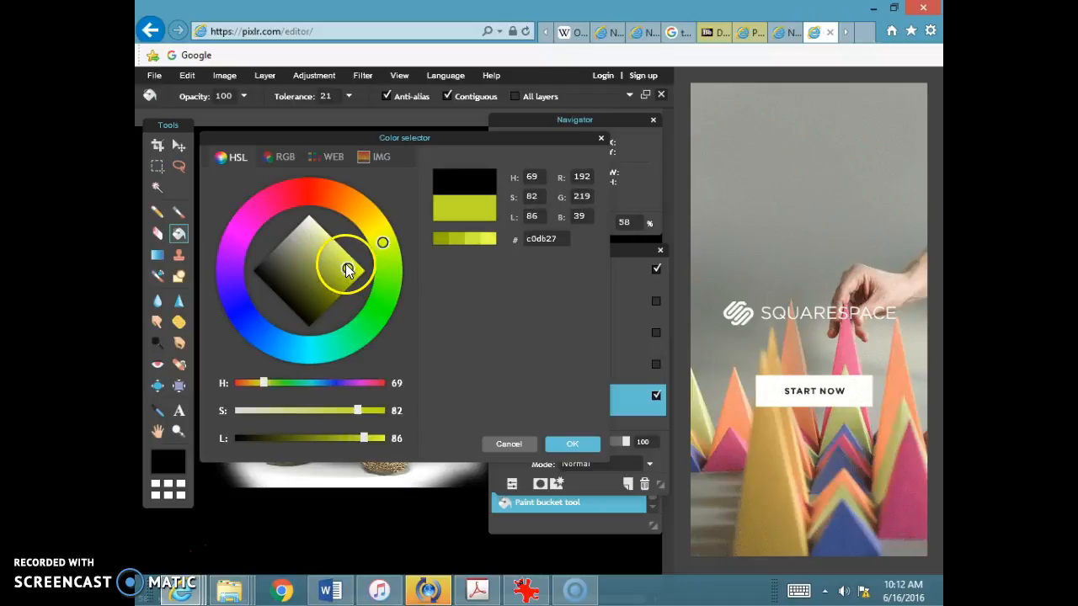
left_click(569, 445)
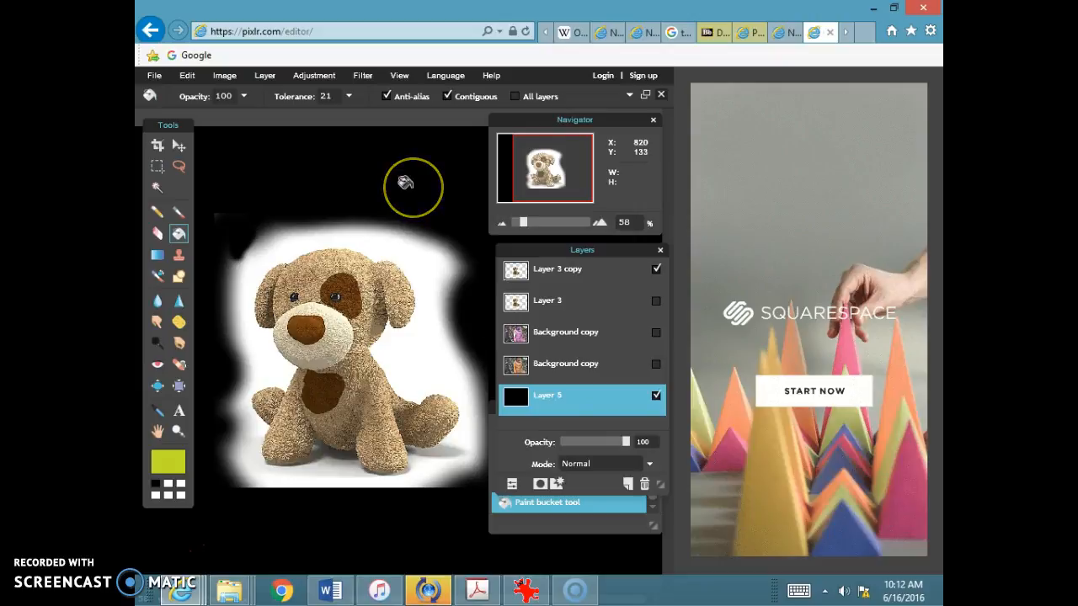
left_click(405, 182)
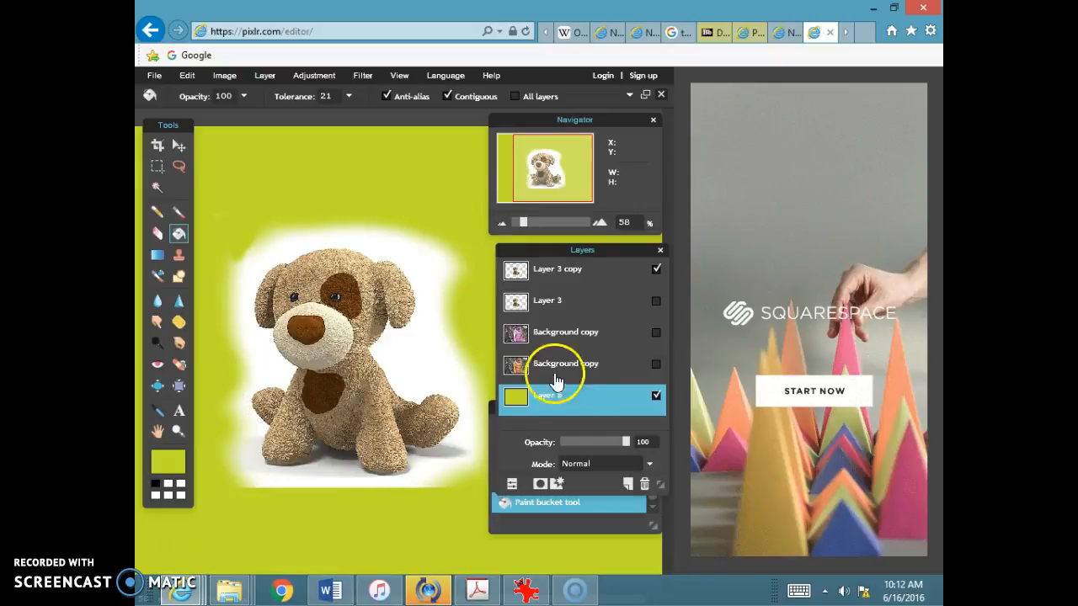
- On Layer 3 copy, draw an elliptical marquee selection about 377 by 281 pixels around the dog's head
left_click(556, 278)
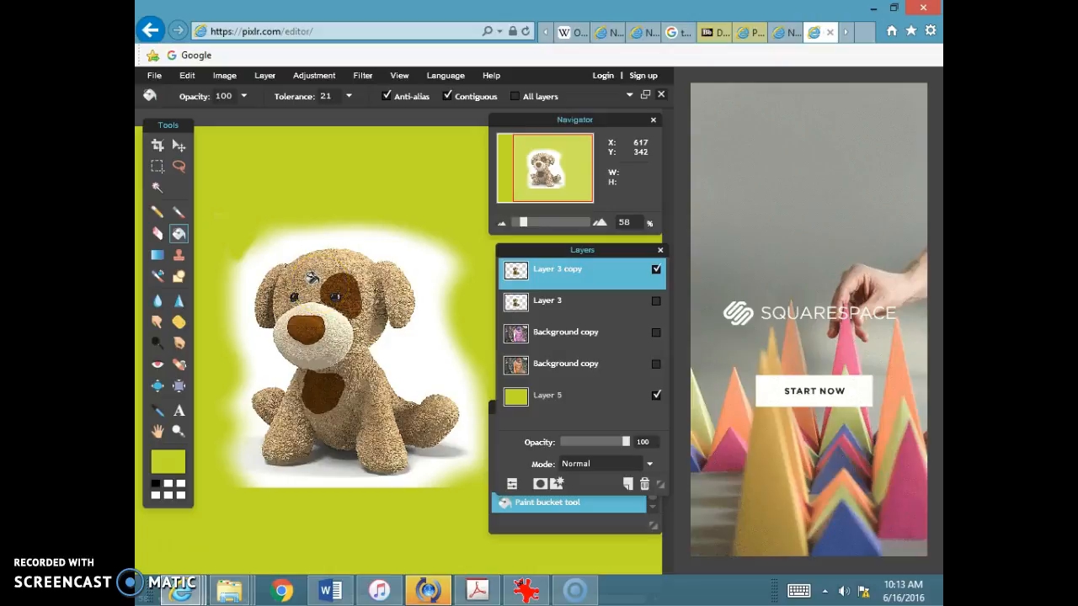
left_click(158, 170)
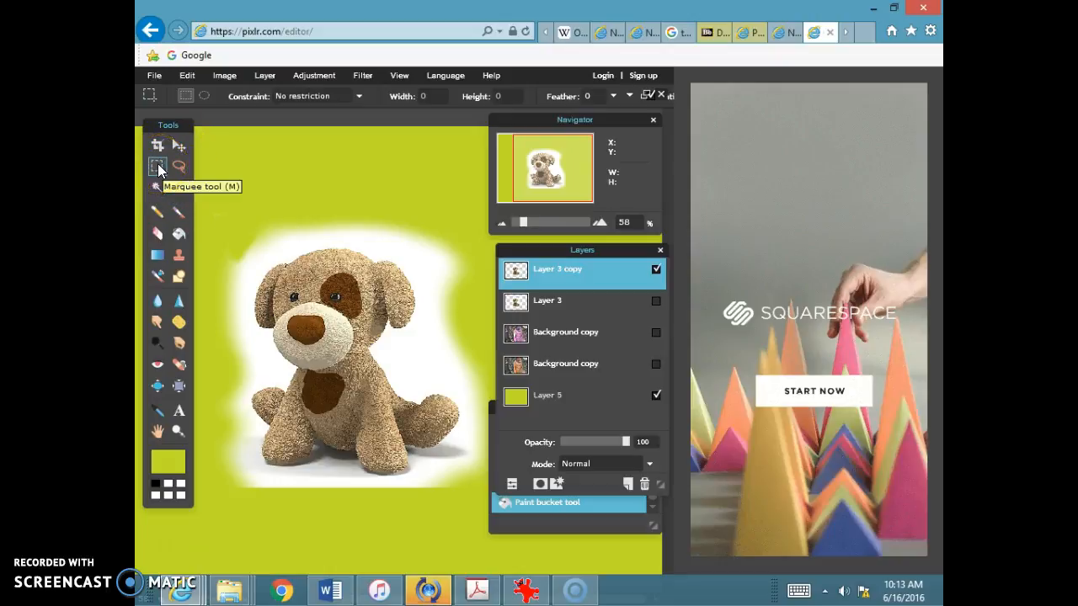
left_click(203, 97)
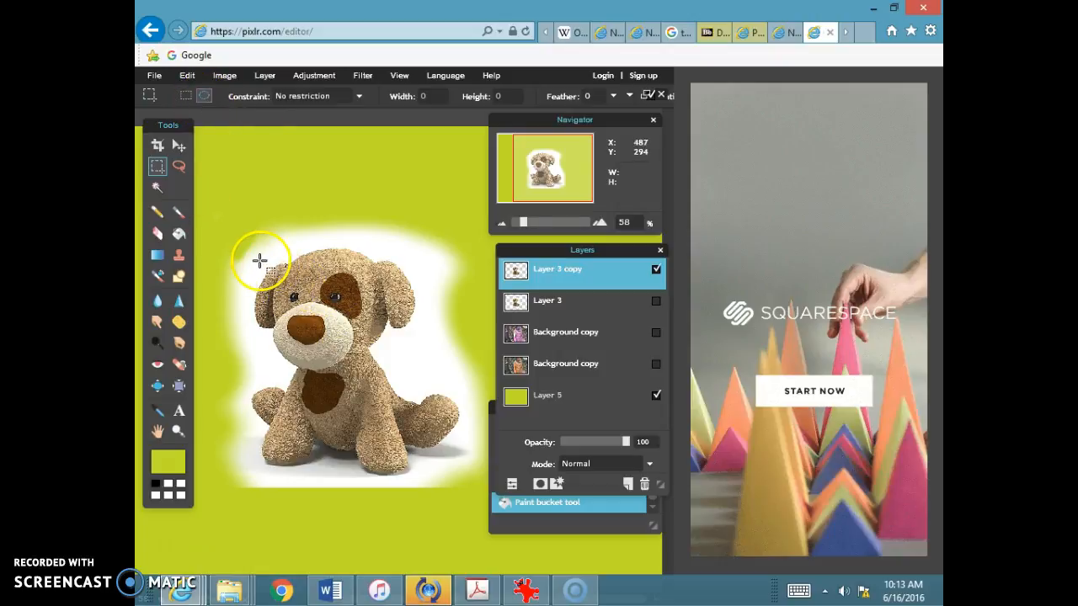
left_click_drag(255, 262, 429, 388)
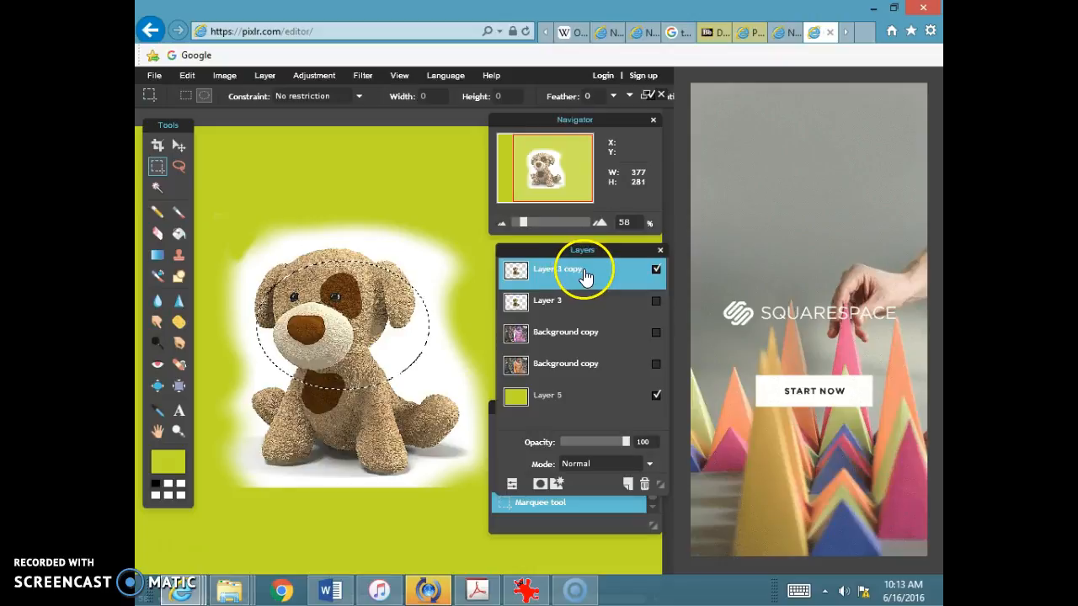
- Copy the selected dog's head, paste it as a new layer and move it above the original head
left_click(186, 77)
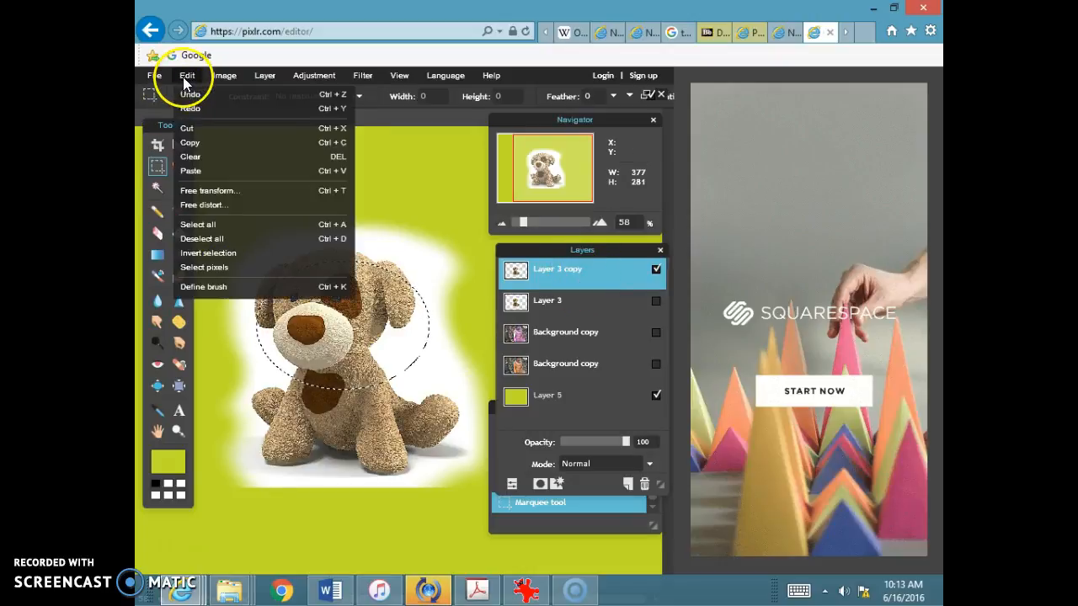
left_click(190, 143)
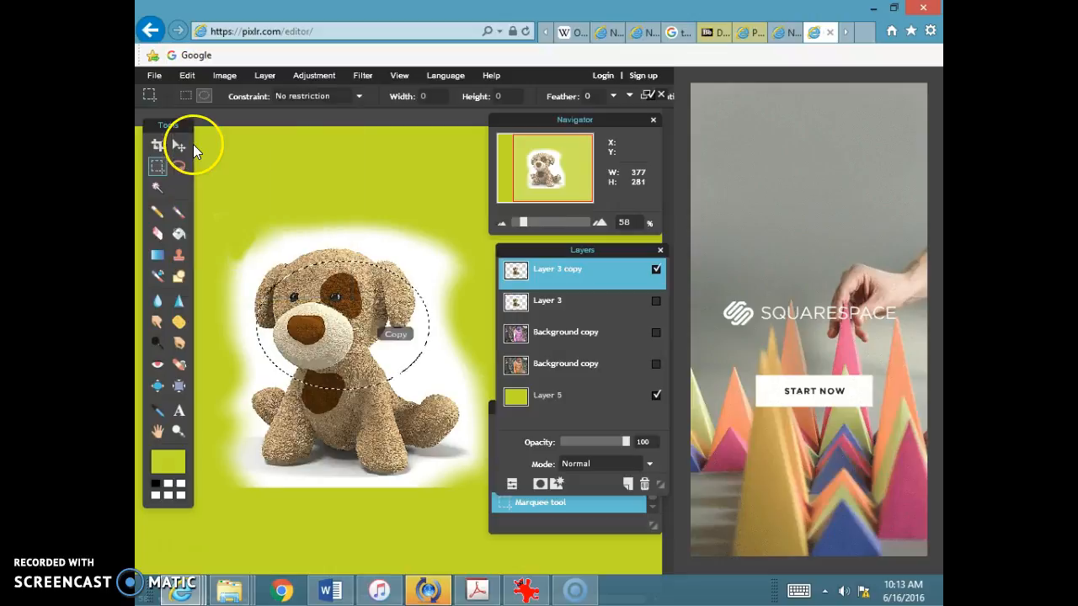
left_click(187, 80)
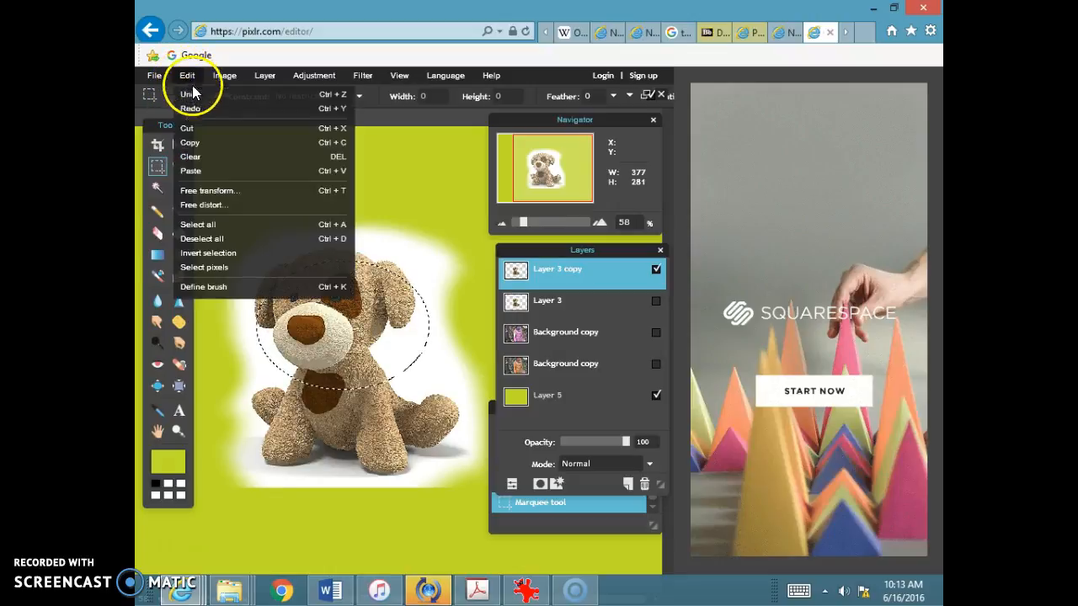
left_click(193, 171)
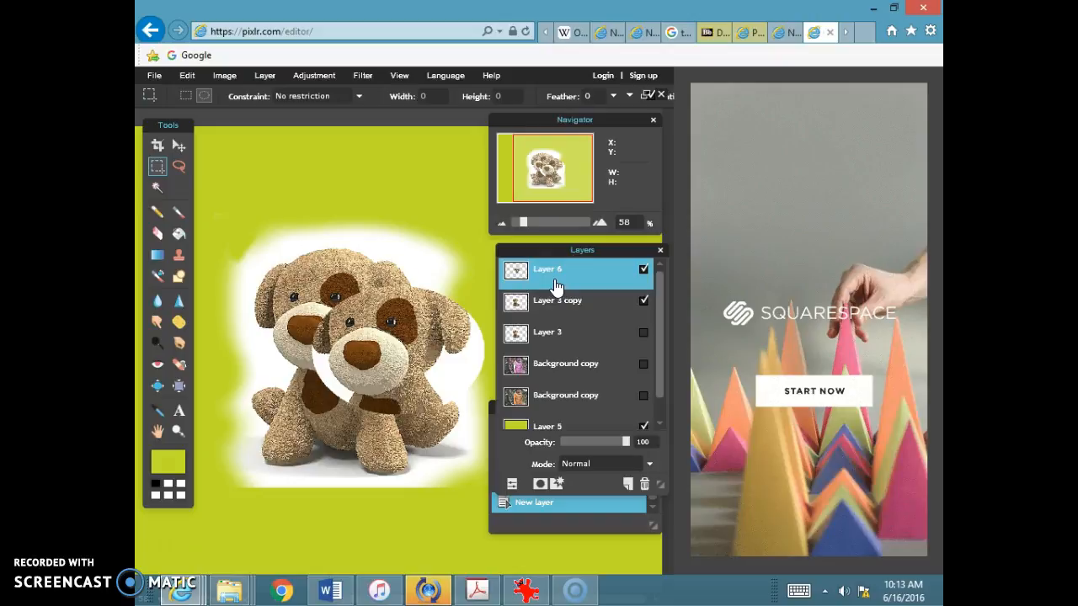
left_click(179, 146)
left_click_drag(395, 362, 379, 270)
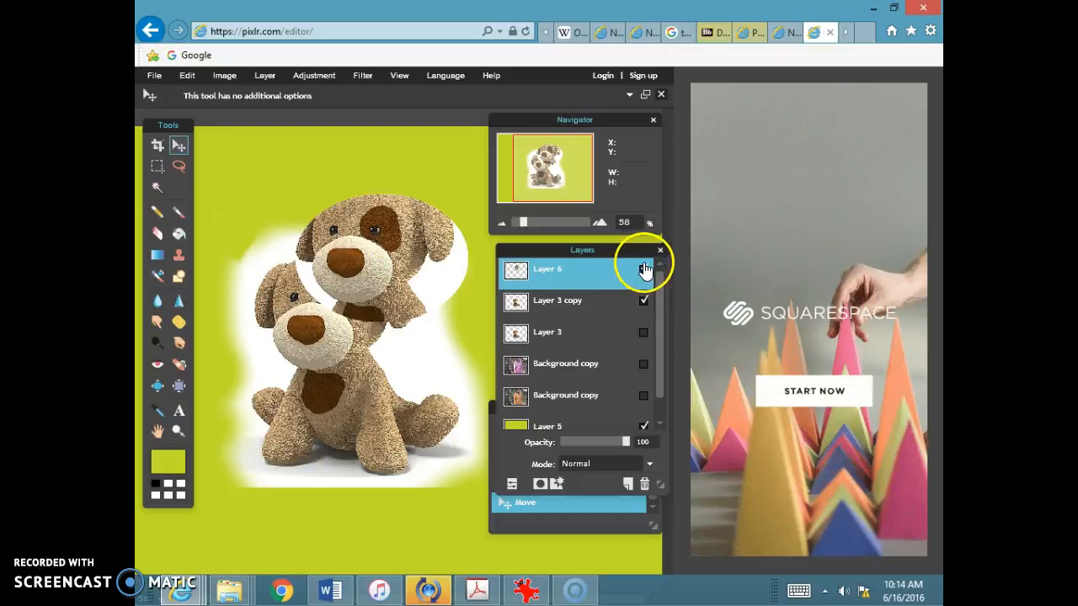
- Hide Layer 6 and make Layer 3 copy the active layer for the Clone stamp tool
left_click(645, 269)
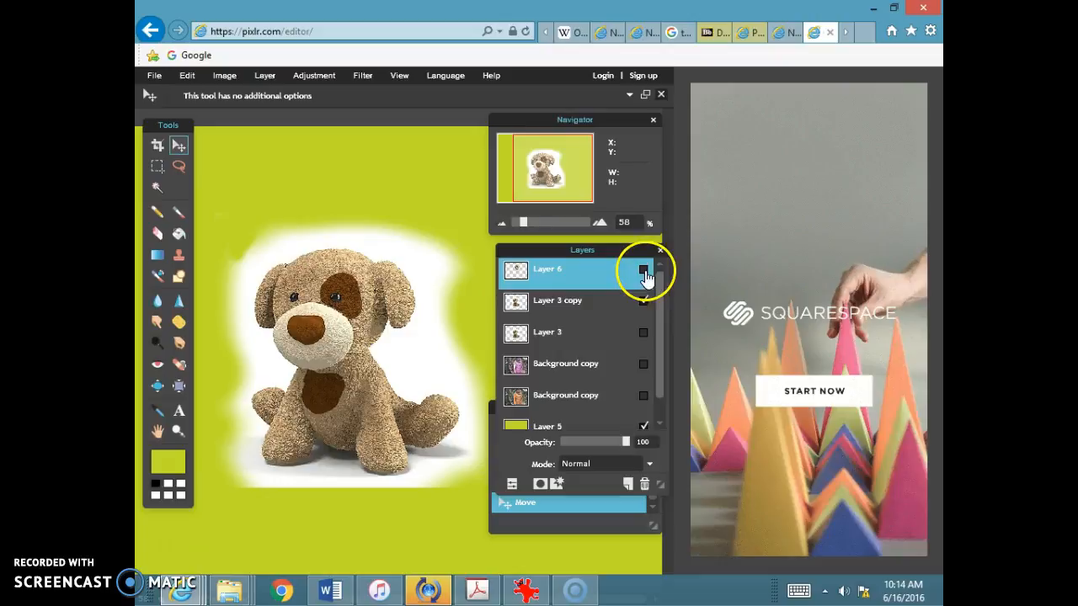
left_click(614, 304)
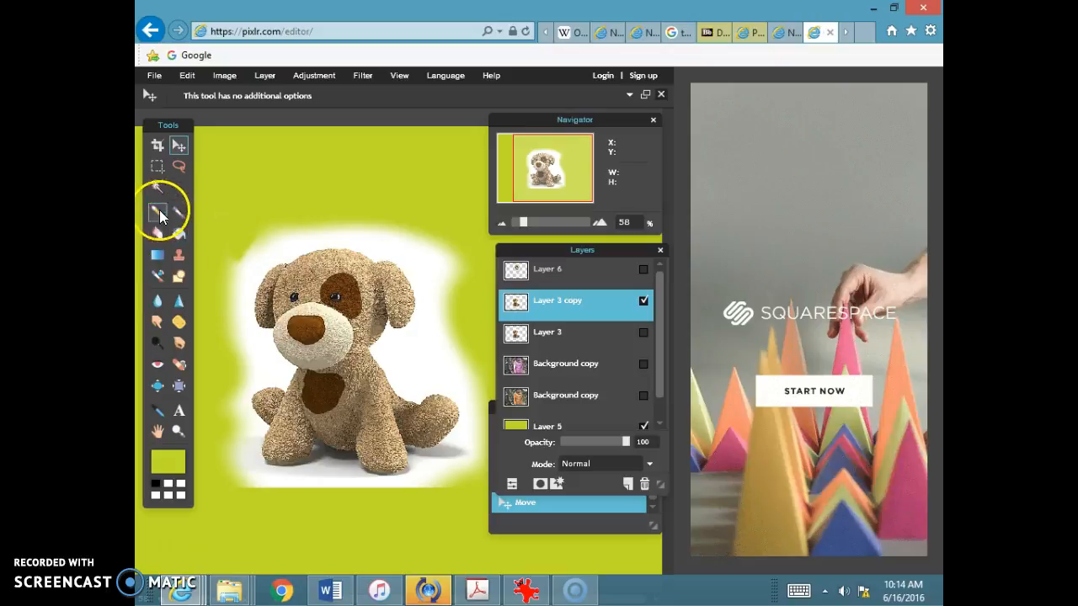
left_click(158, 165)
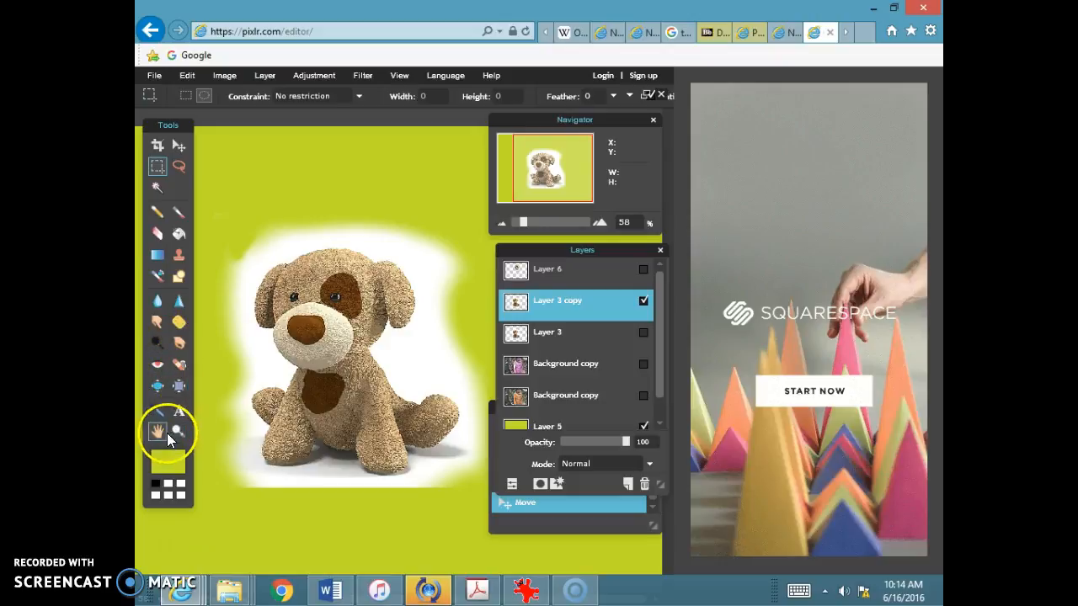
left_click(179, 257)
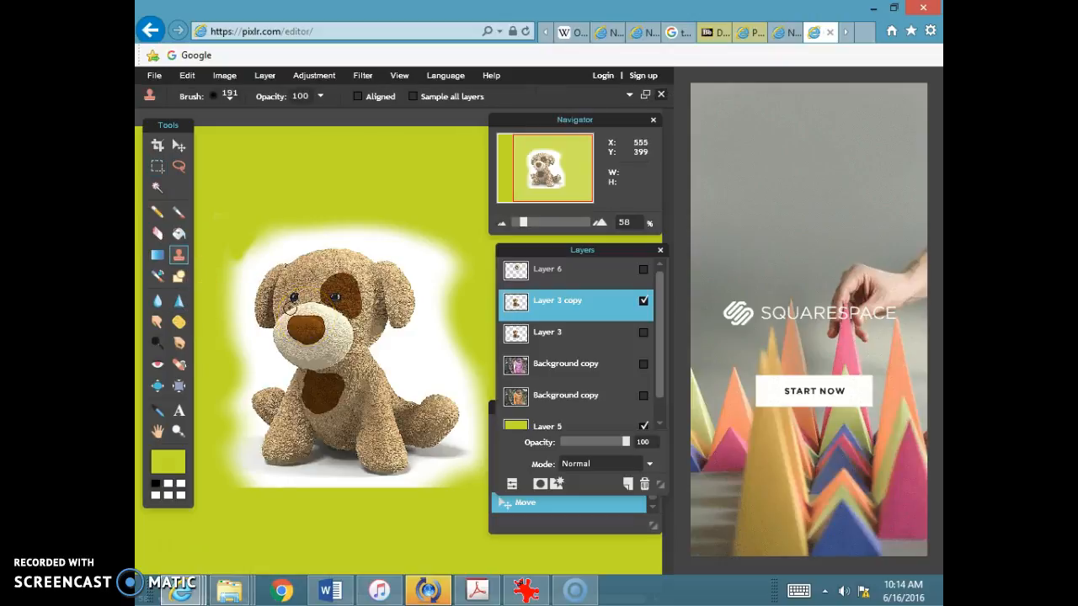
left_click(291, 278)
left_click(311, 296)
left_click(149, 99)
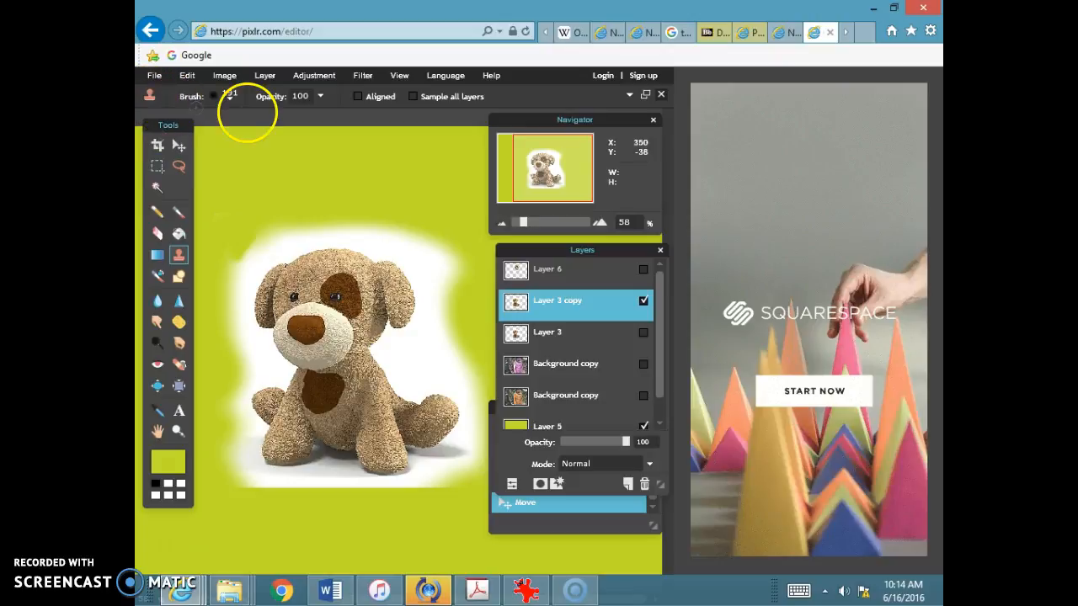
- Set the clone stamp brush to the scalloped size 85 preset with diameter 310 and spacing 61
left_click(230, 97)
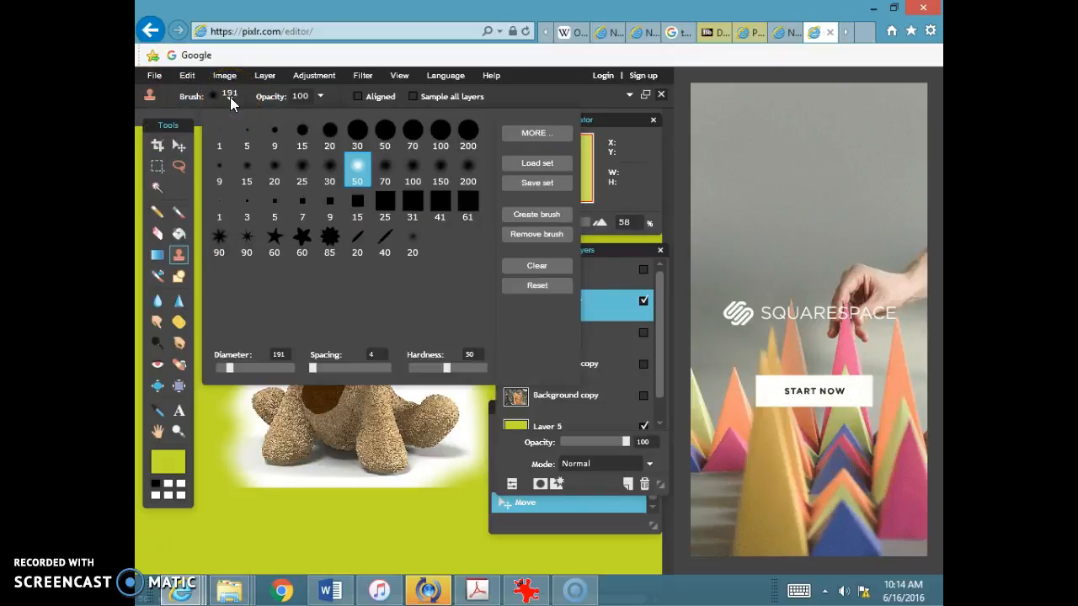
left_click(326, 236)
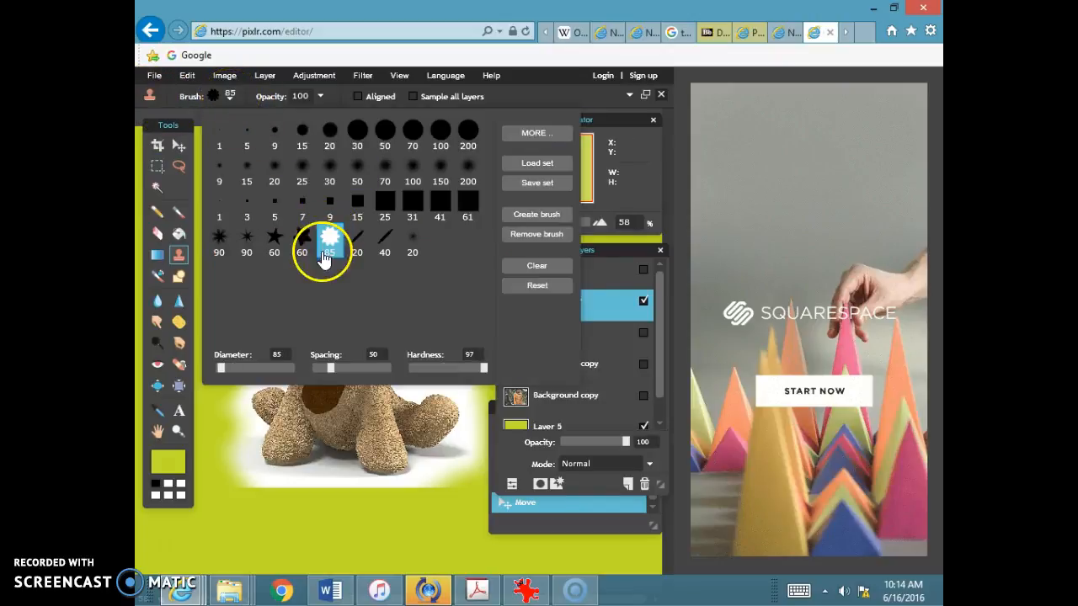
mouse_move(221, 367)
left_mouse_down()
mouse_move(249, 368)
mouse_move(239, 369)
left_mouse_up()
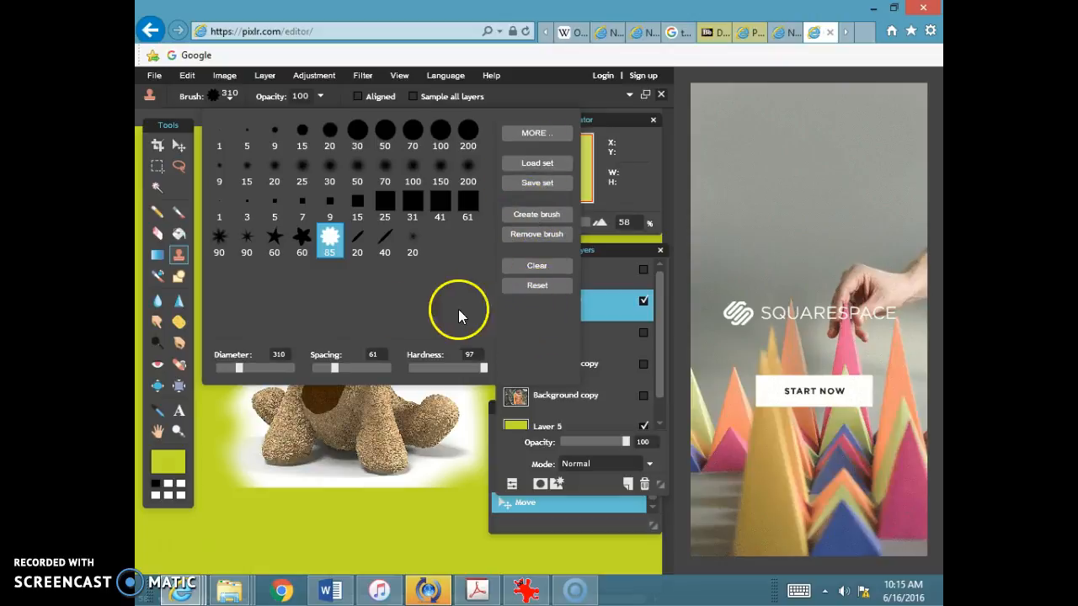
left_click(200, 303)
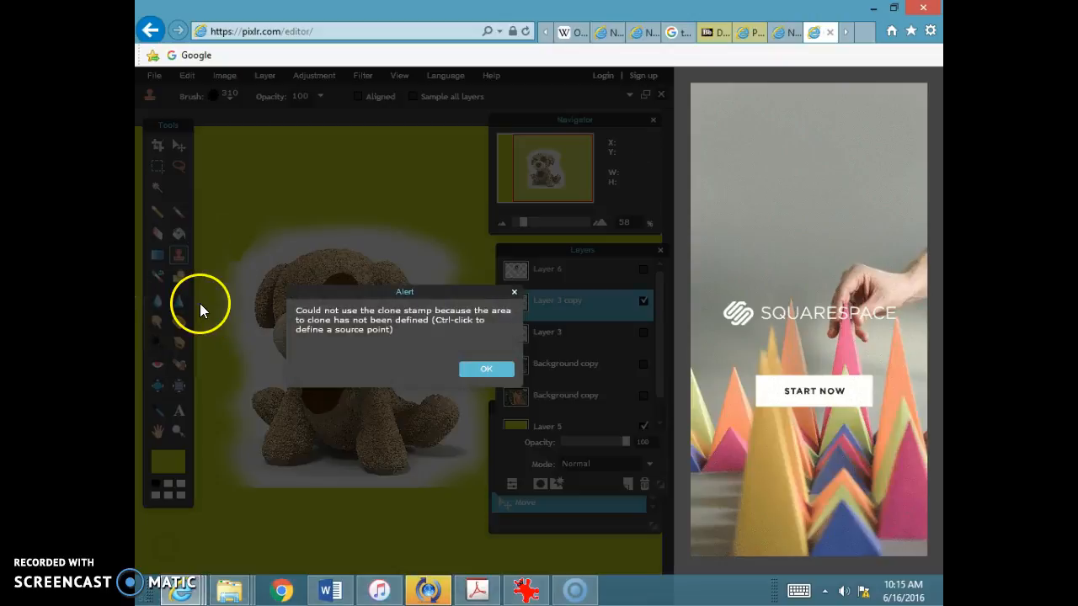
left_click(486, 369)
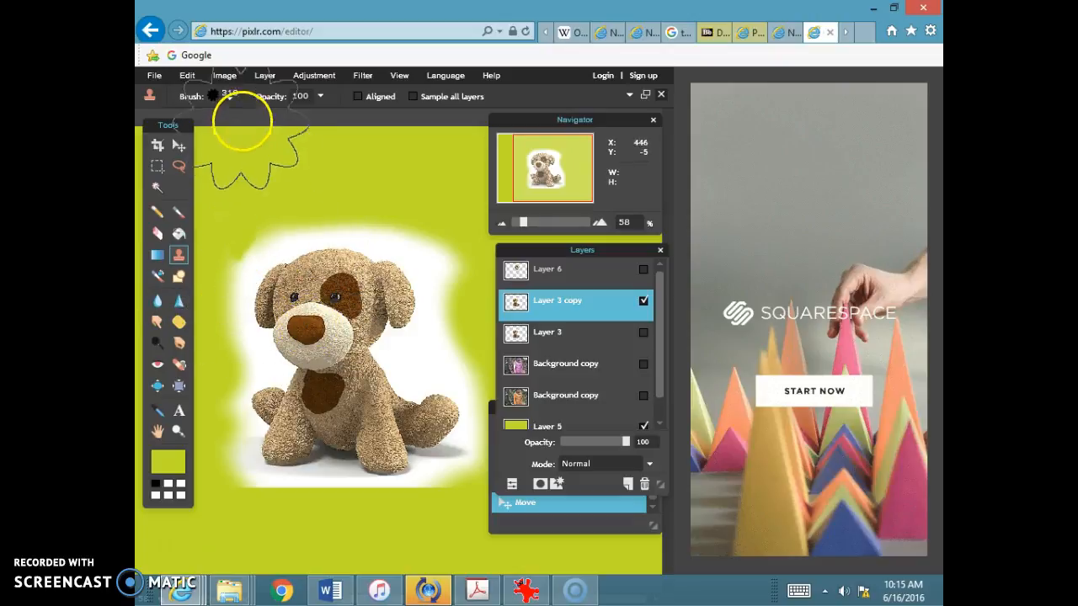
left_click(231, 96)
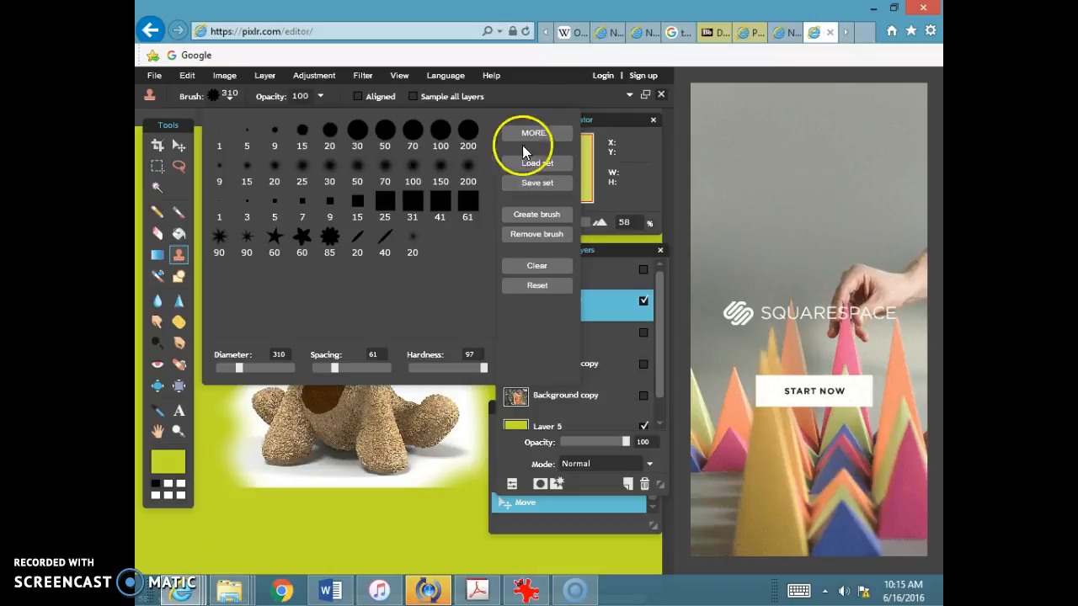
left_click(531, 85)
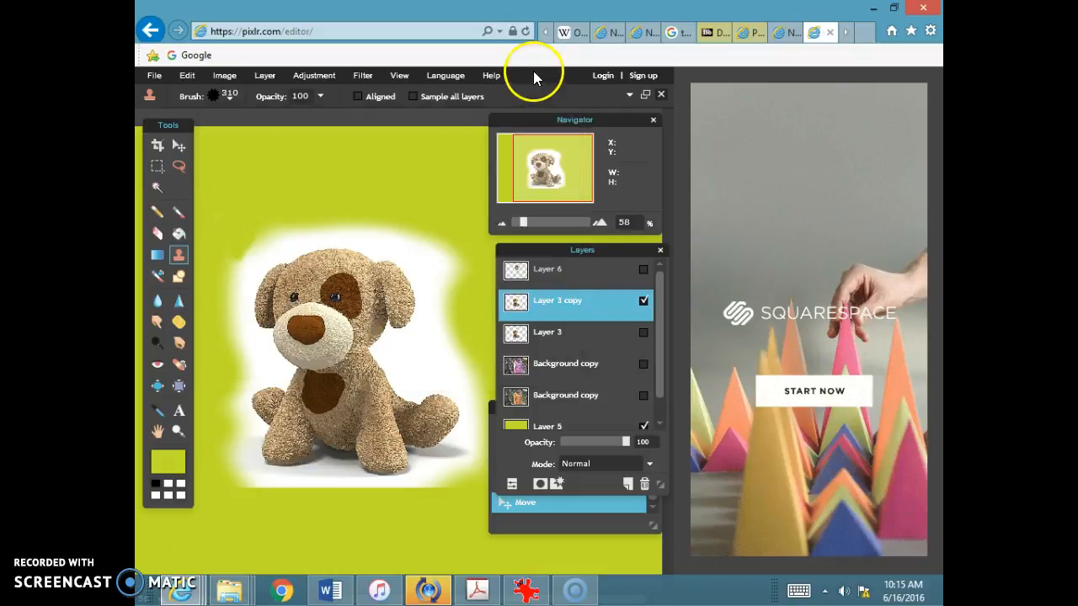
- Sample the dog's nose area on Layer 3 copy and clone-stamp it around the head on Layer 6, with Layer 3 copy hidden
left_click(321, 312, "ctrl")
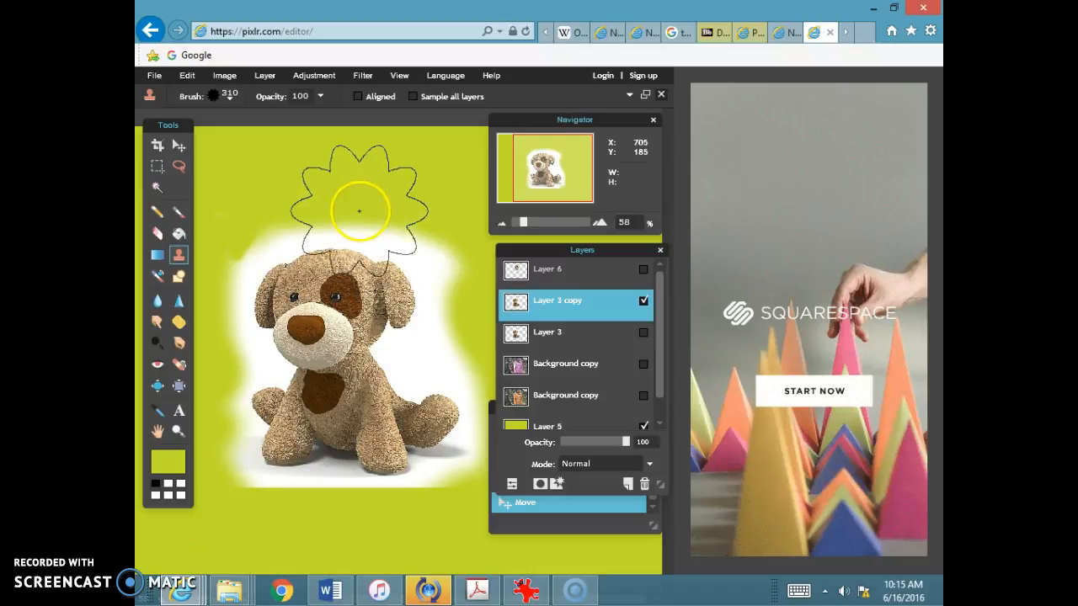
left_click(578, 271)
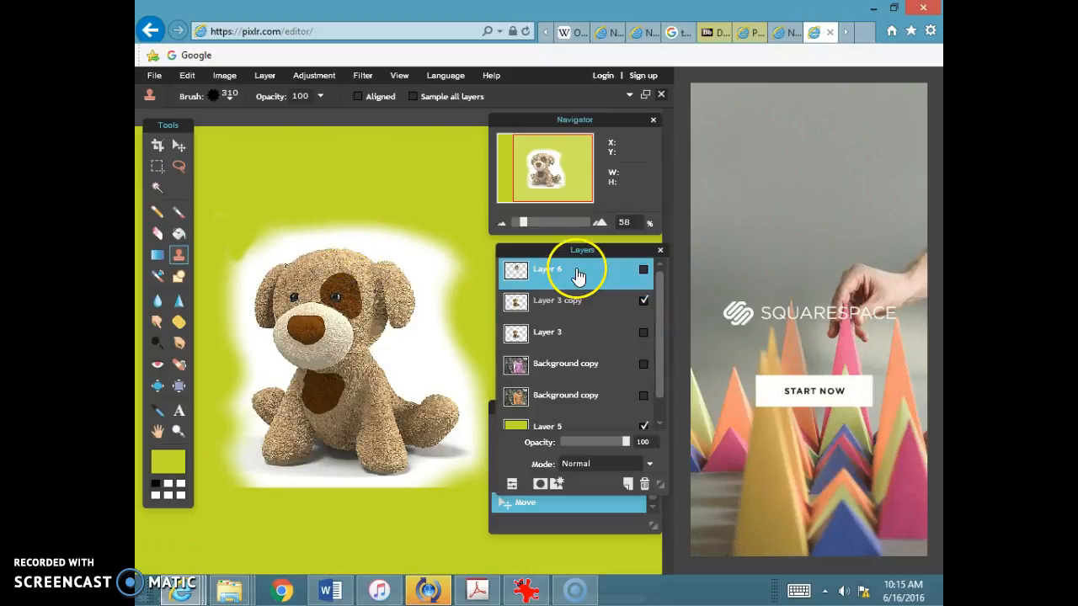
left_click(643, 270)
left_click(643, 301)
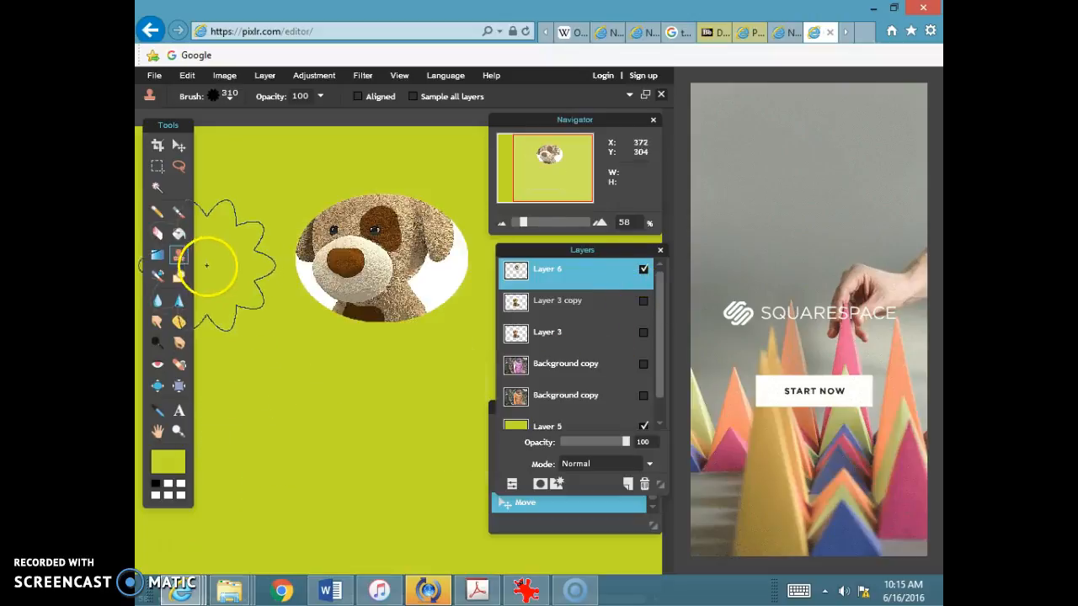
mouse_move(299, 441)
left_mouse_down()
mouse_move(374, 394)
mouse_move(344, 394)
mouse_move(260, 272)
mouse_move(288, 207)
mouse_move(331, 176)
mouse_move(345, 252)
left_mouse_up()
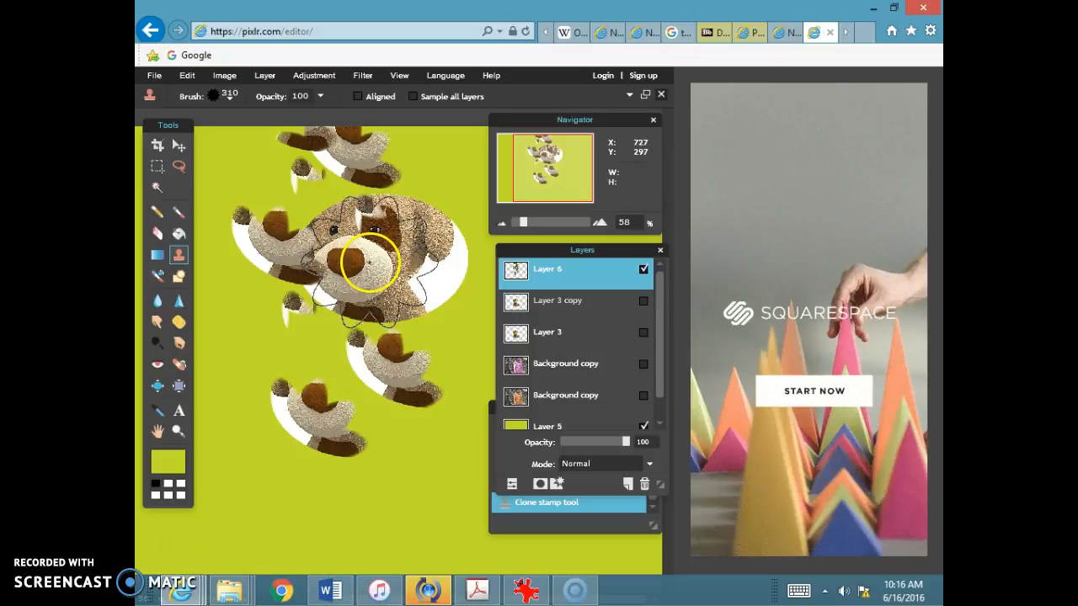
mouse_move(356, 313)
left_mouse_down()
mouse_move(310, 410)
mouse_move(301, 469)
left_mouse_up()
mouse_move(413, 253)
left_mouse_down()
mouse_move(431, 180)
mouse_move(433, 193)
left_mouse_up()
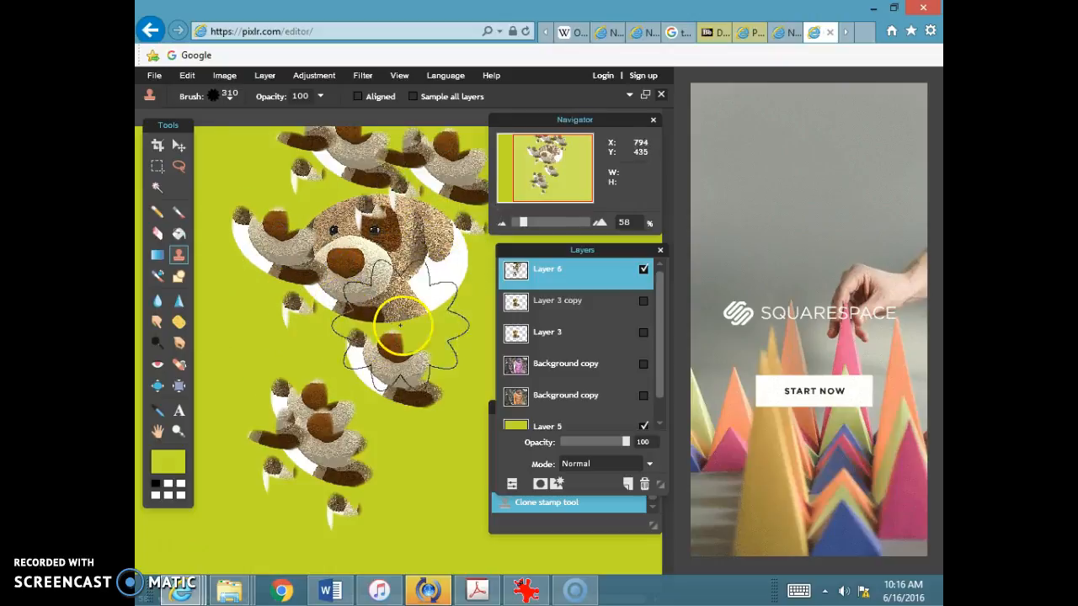
- Move Layer 3 to the top of the layer stack, with Layer 6 hidden and Layer 3 copy shown
left_click(644, 271)
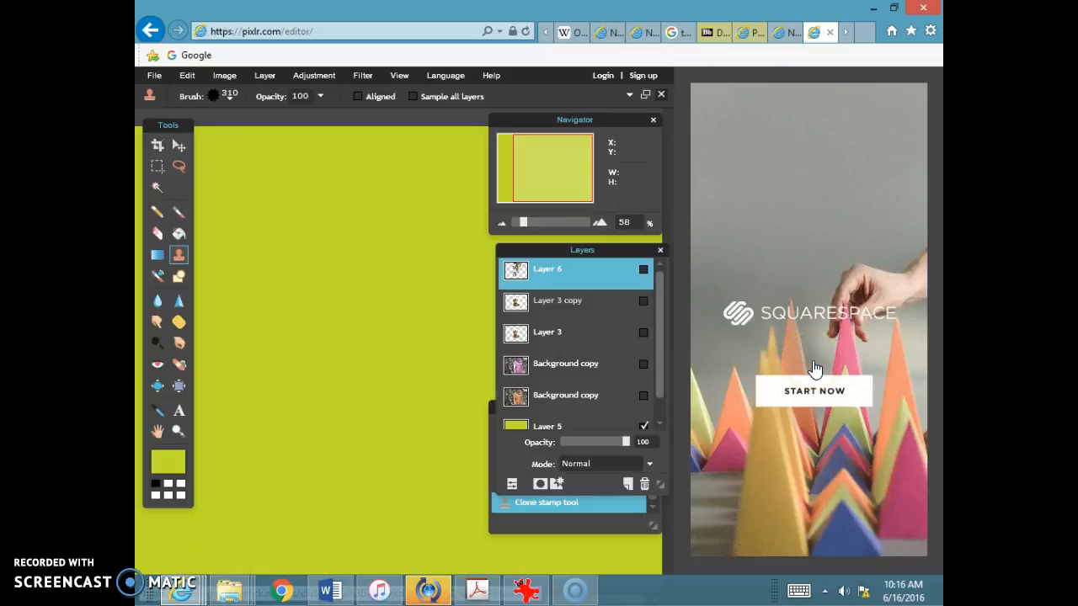
left_click_drag(539, 337, 547, 273)
left_click(645, 334)
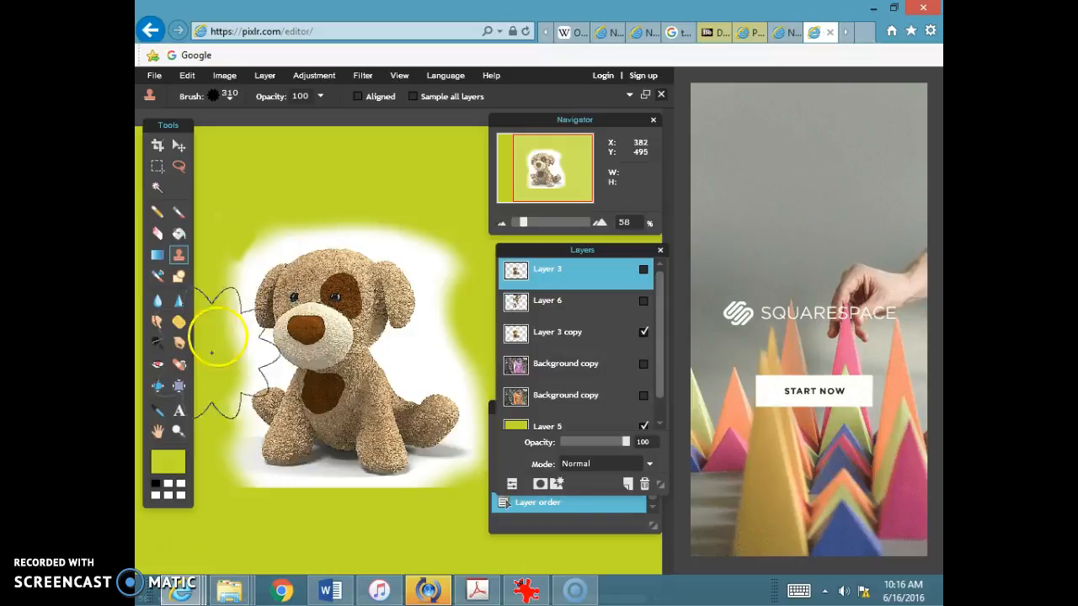
left_click(156, 169)
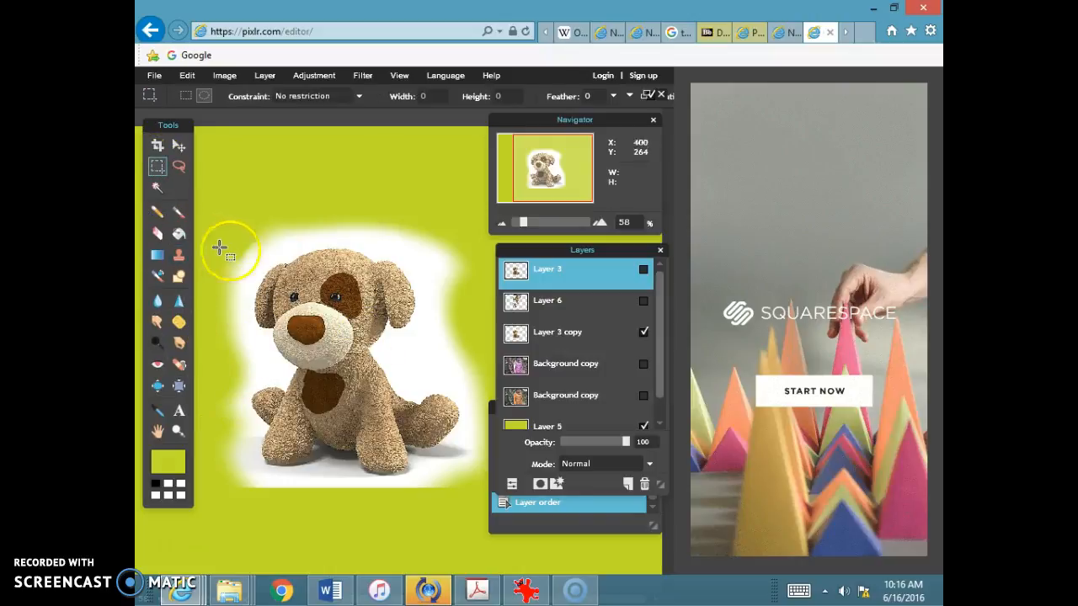
- Draw an elliptical marquee on the dog's head and chest, clear it, and draw a rectangular marquee about 301 by 453 px instead
left_click_drag(272, 253, 388, 423)
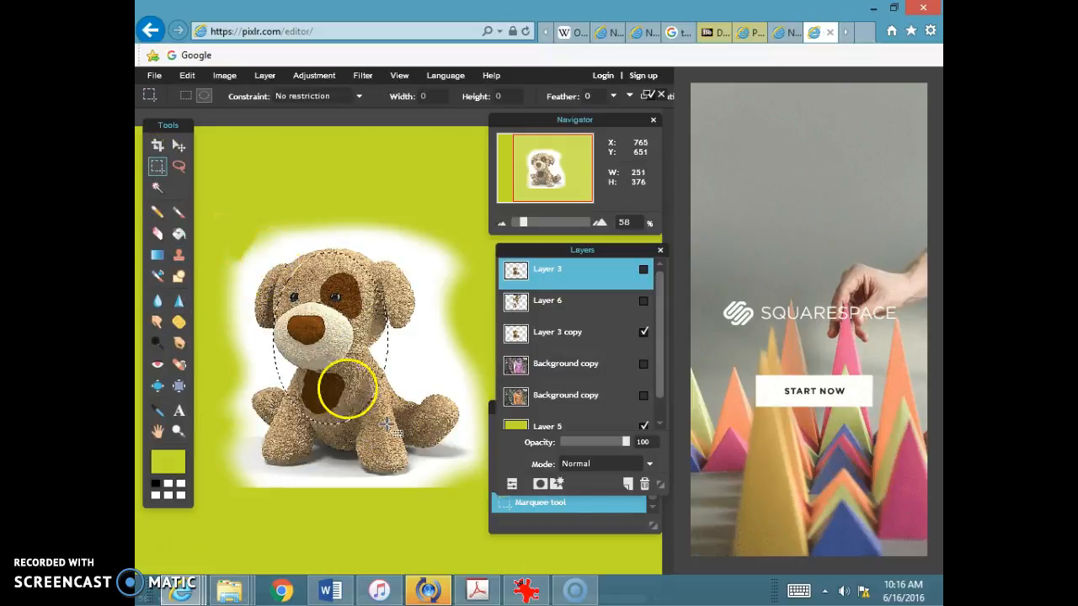
left_click(187, 78)
left_click(198, 238)
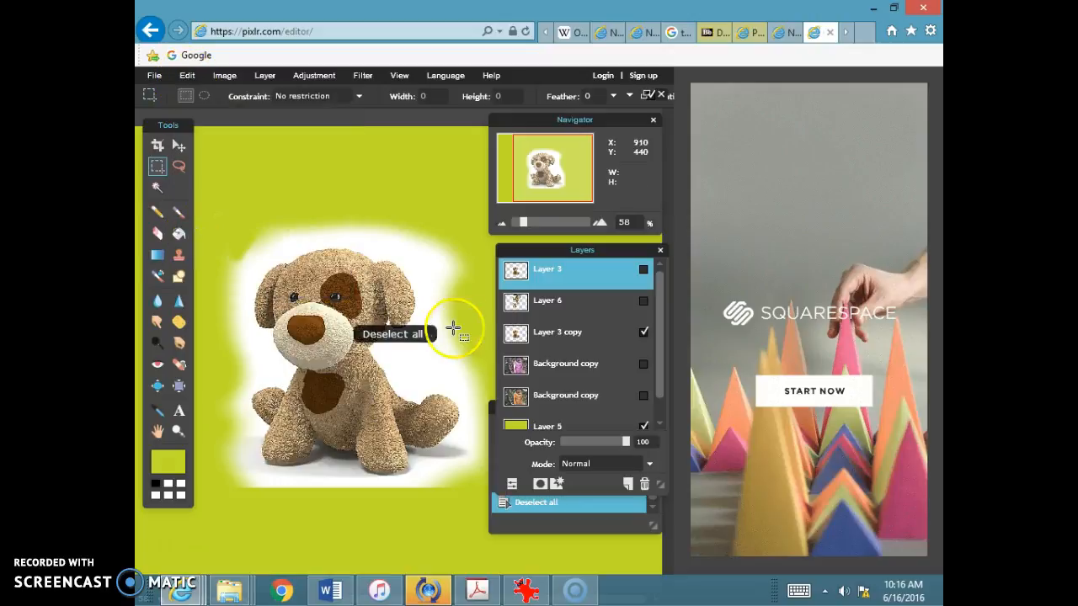
left_click_drag(276, 252, 412, 459)
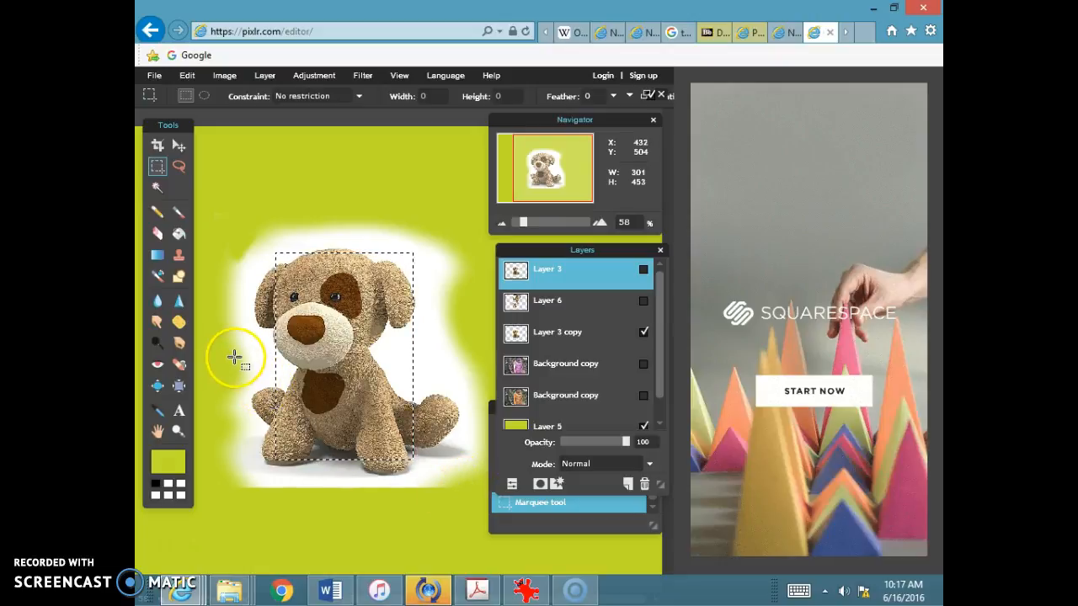
- Show the purple Background copy layer, make it the active layer, and deselect the marquee around the dog
mouse_move(657, 357)
left_mouse_down()
mouse_move(662, 366)
mouse_move(661, 345)
left_mouse_up()
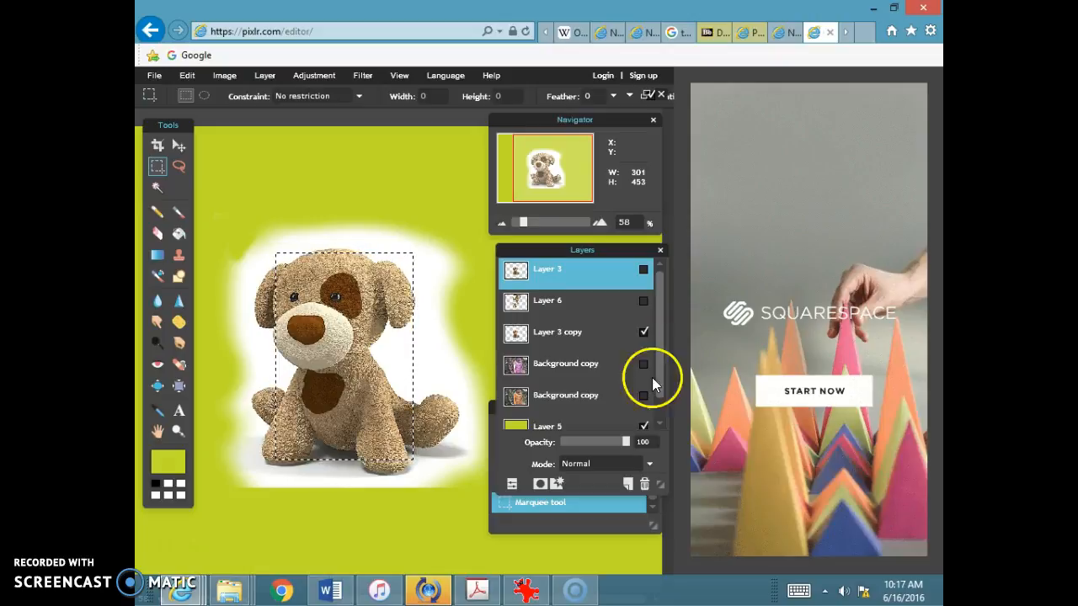
left_click(643, 368)
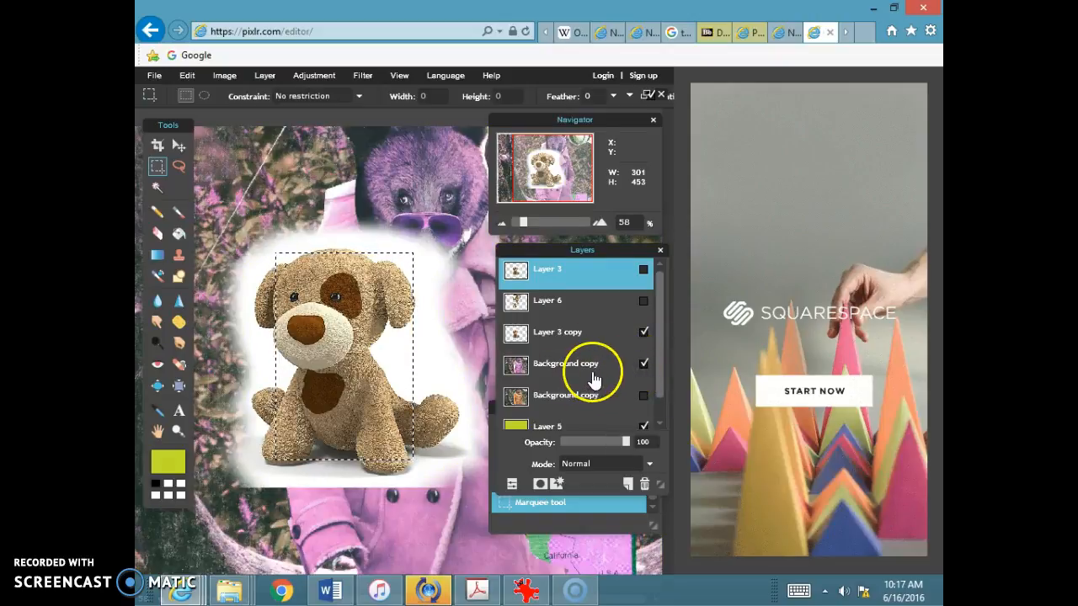
left_click(590, 374)
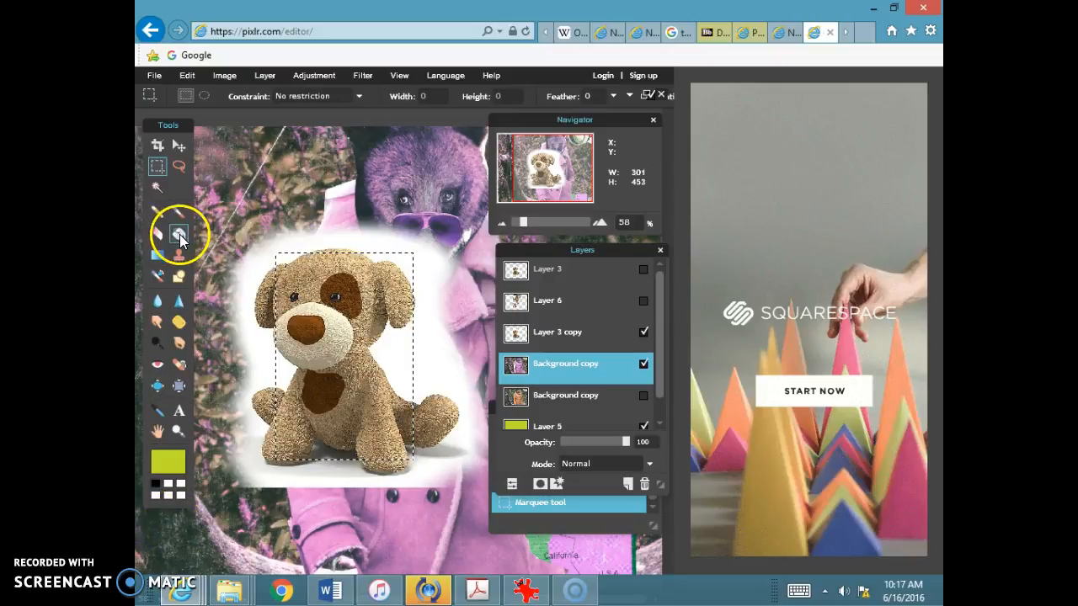
left_click(187, 75)
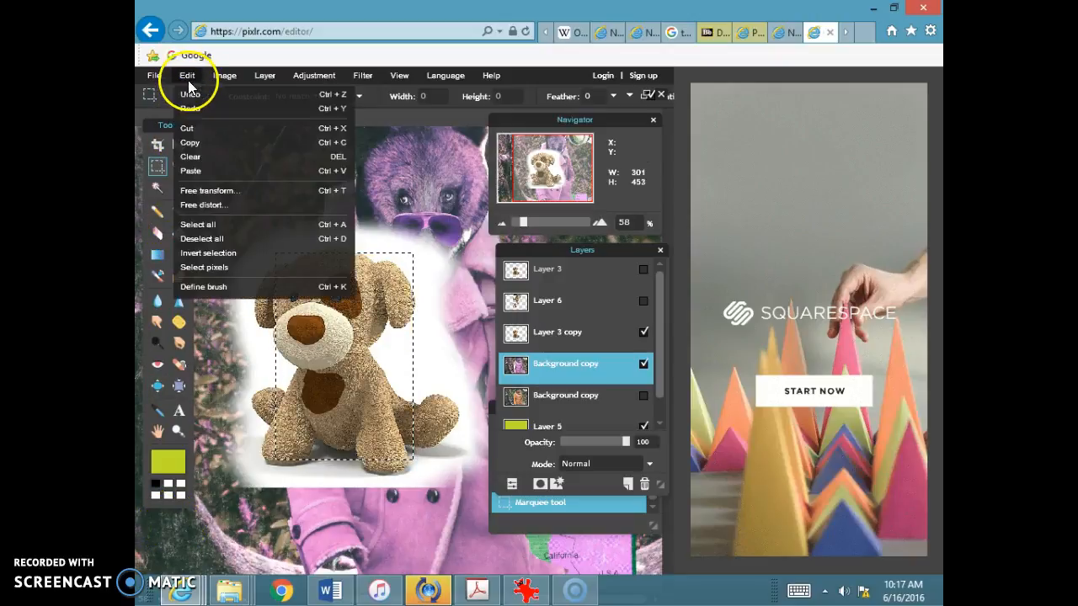
left_click(210, 239)
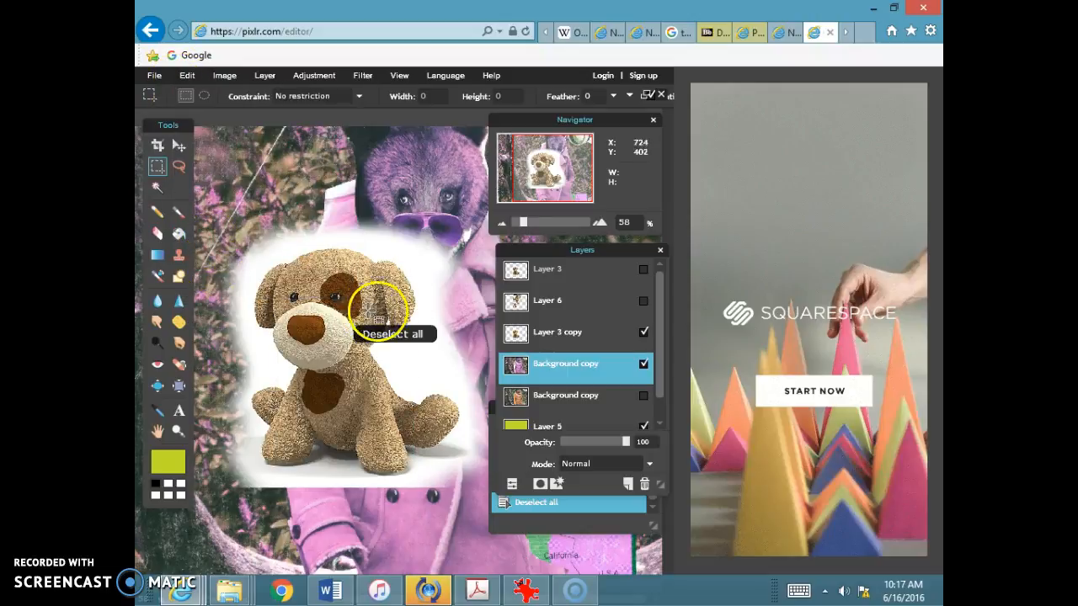
- Add the text "D" above the dog's head in the AR DARLING font at size 130
left_click(177, 412)
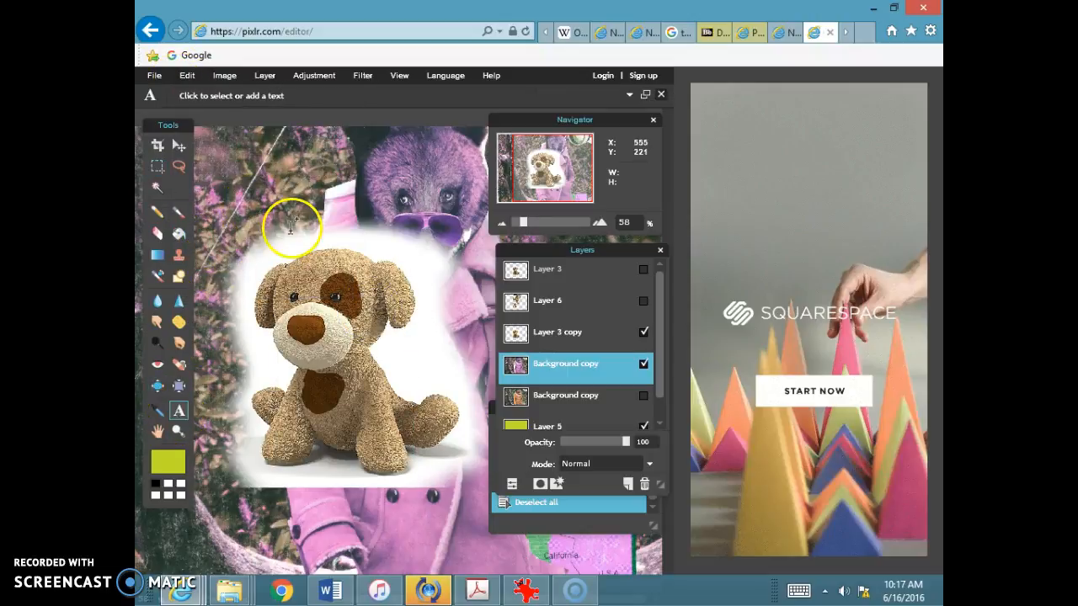
left_click(256, 173)
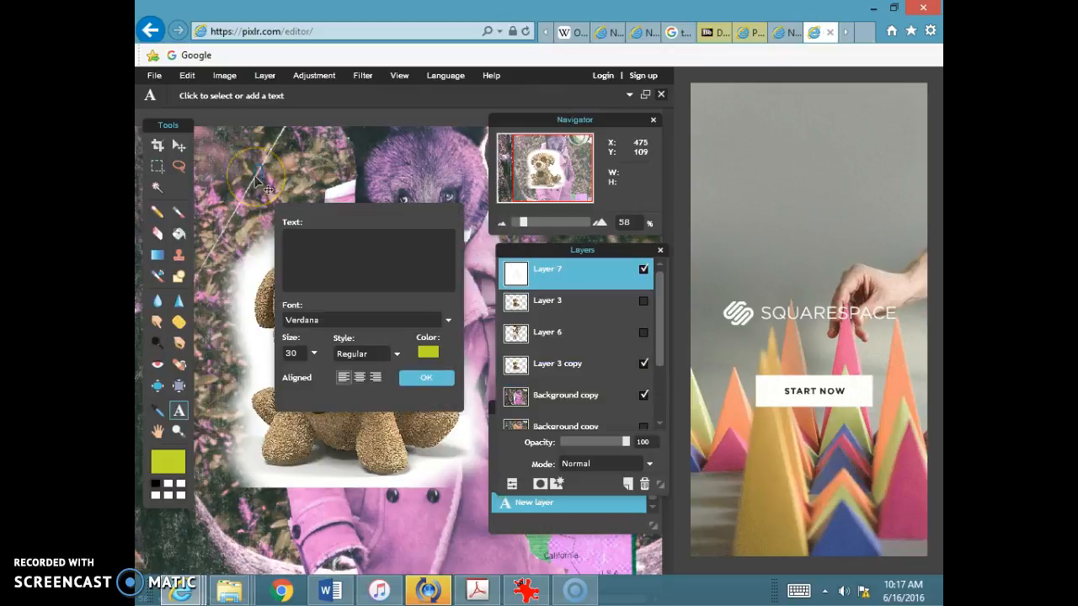
left_click(308, 236)
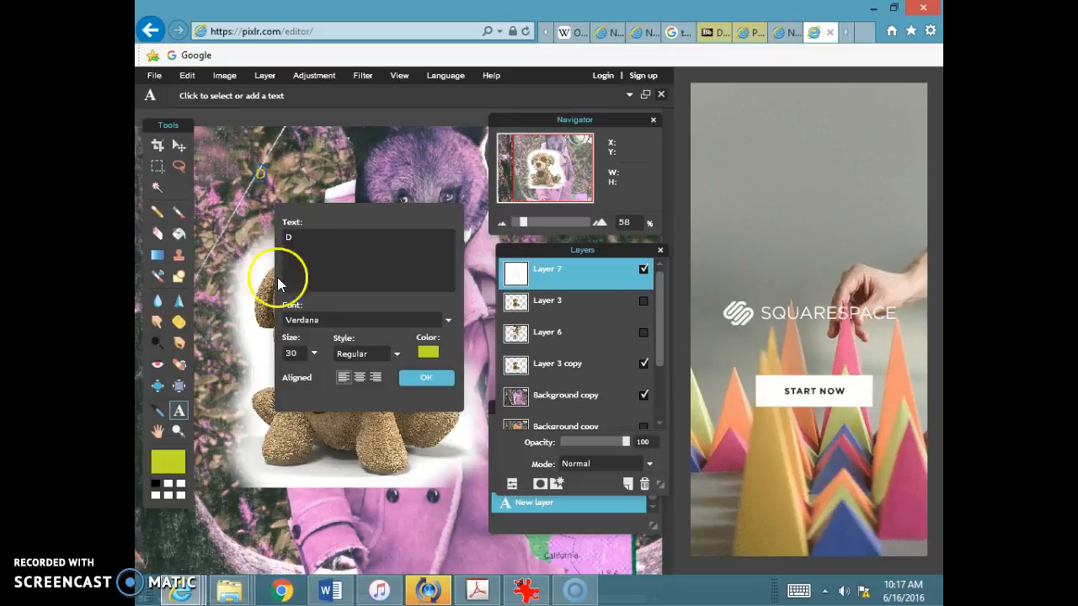
left_click(313, 353)
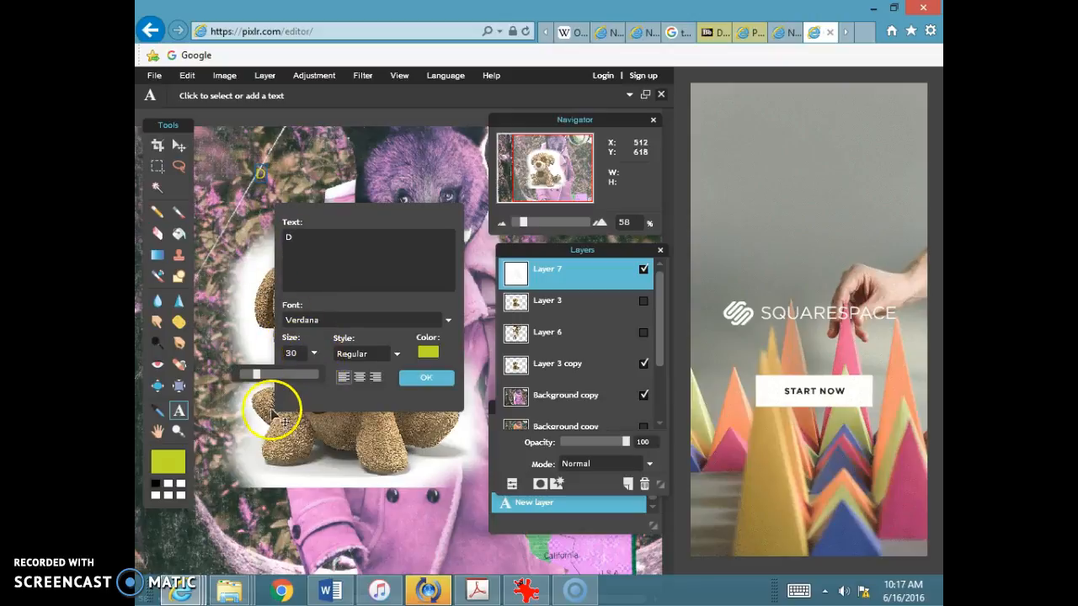
left_click_drag(256, 379, 331, 383)
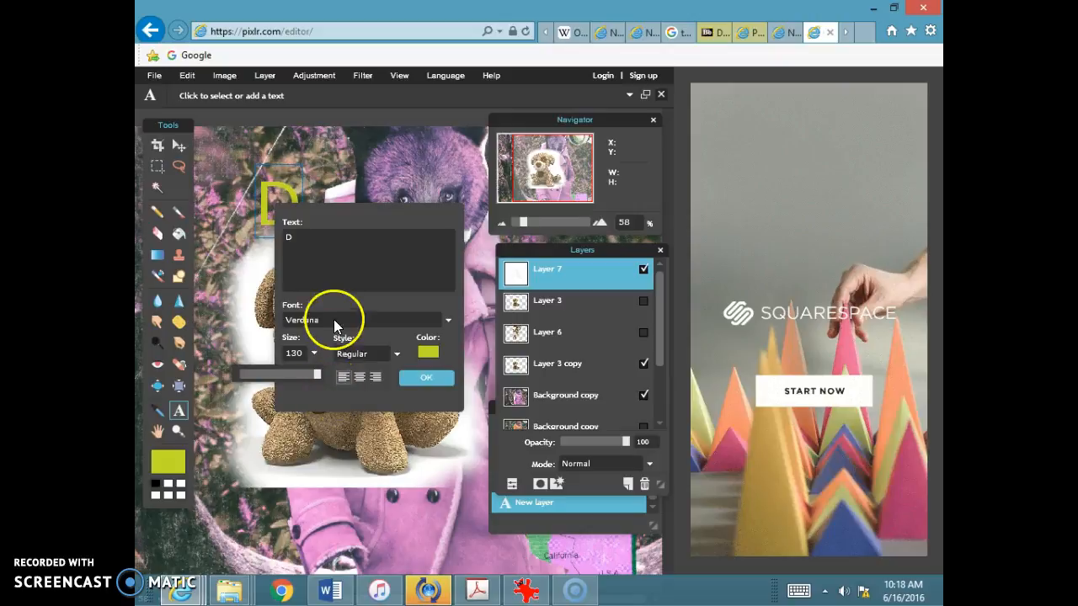
left_click(448, 321)
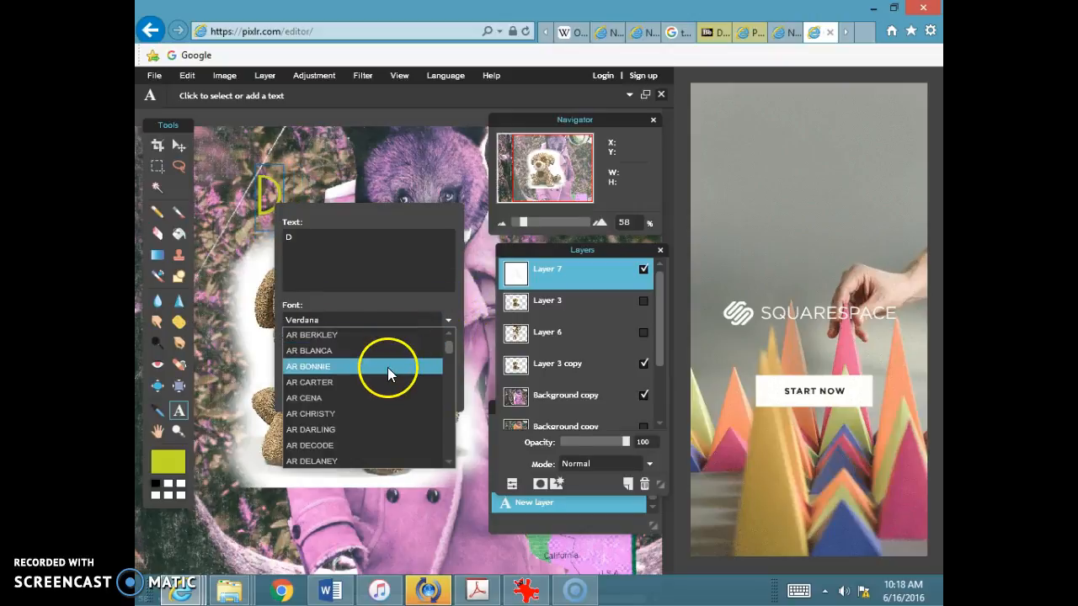
left_click(375, 430)
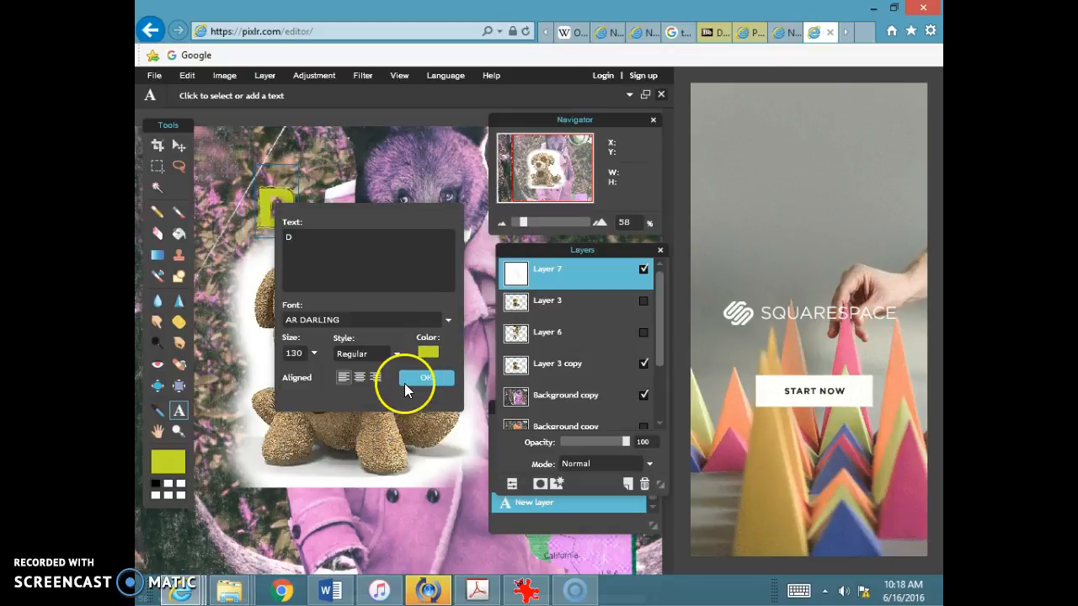
left_click(410, 376)
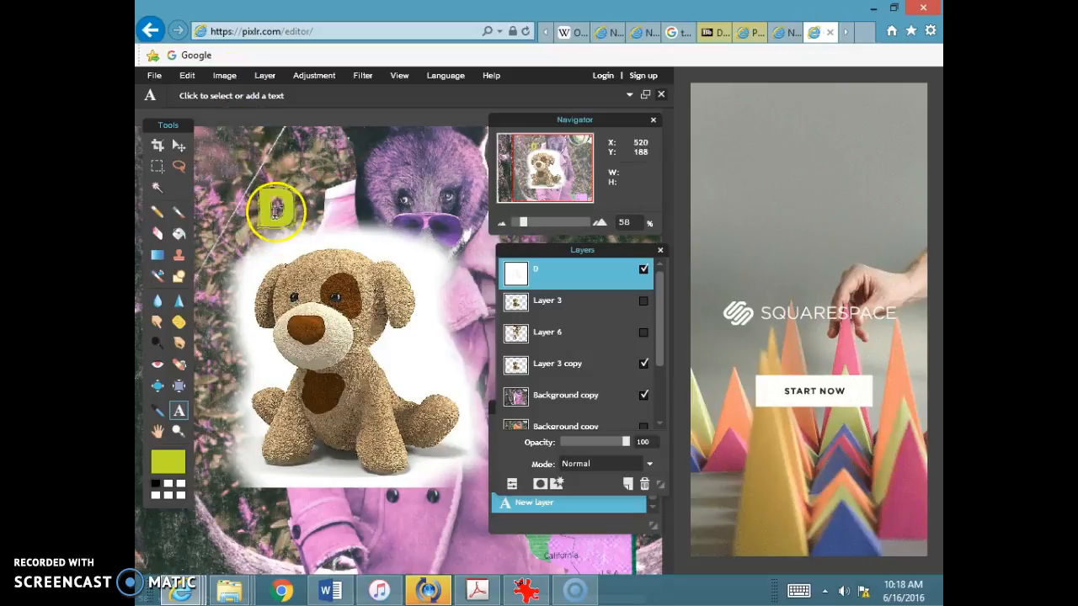
- Try Free transform on the D text layer and move the letter onto the dog's unpatched eye
left_click(192, 75)
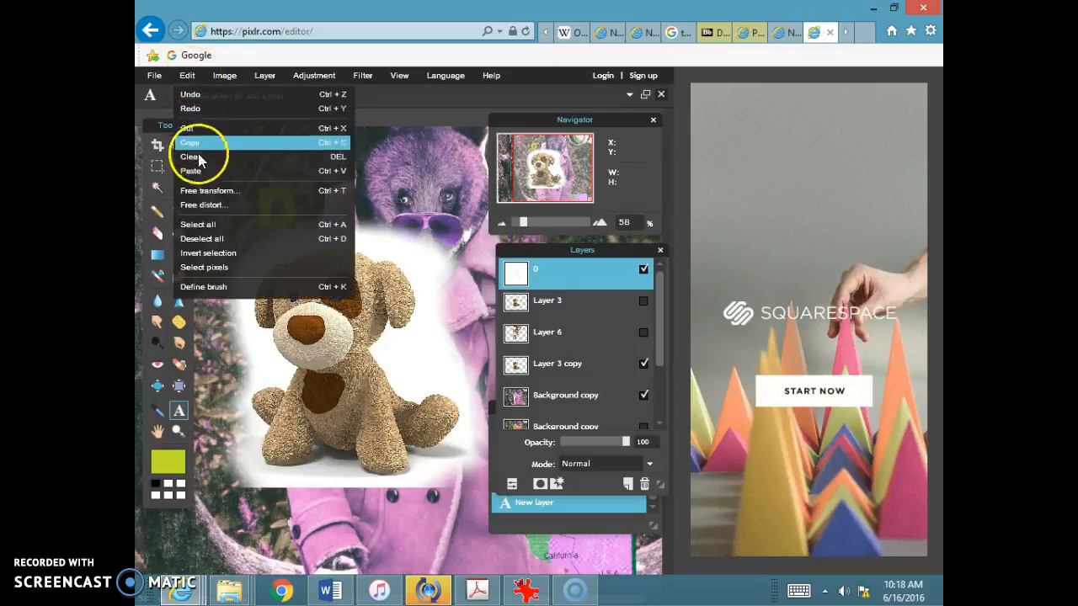
left_click(199, 198)
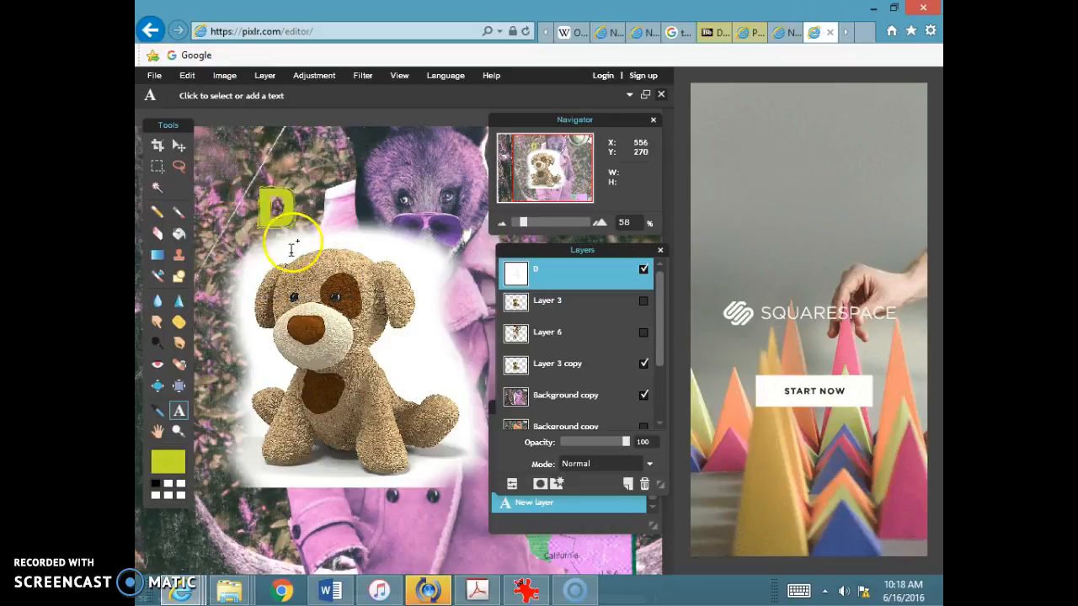
left_click(179, 146)
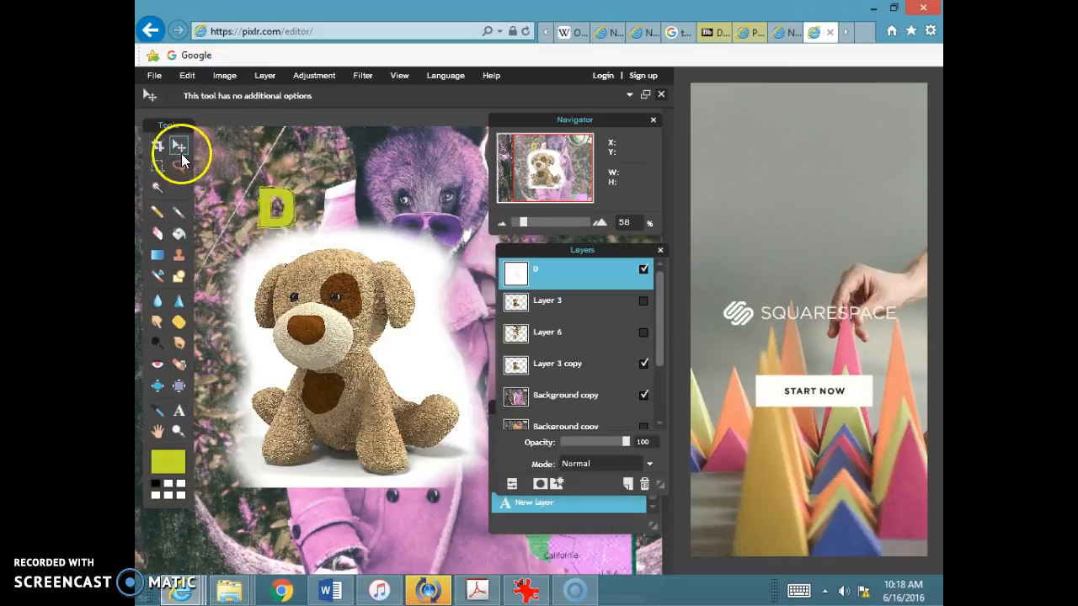
left_click(187, 78)
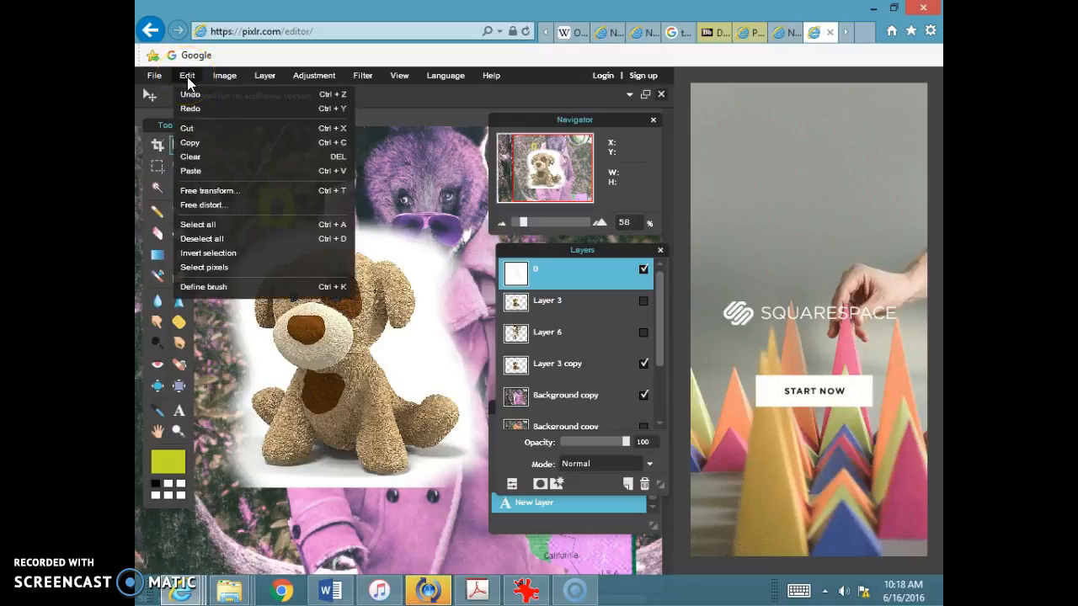
left_click(202, 186)
left_click_drag(270, 218, 288, 300)
- Rasterize the D text layer so it can be edited with pixel tools
left_click(158, 188)
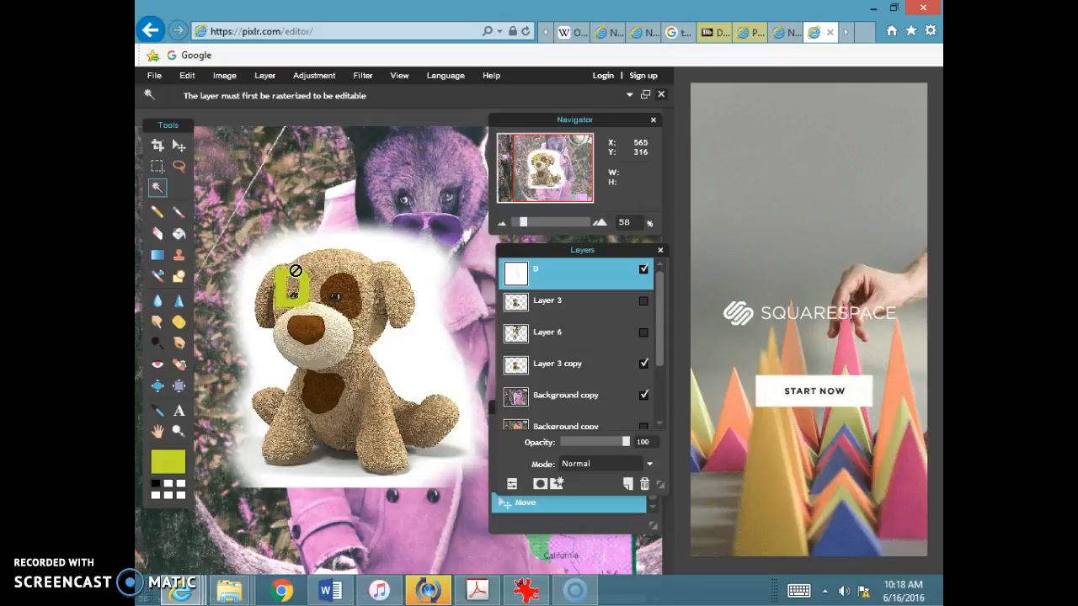
right_click(599, 282)
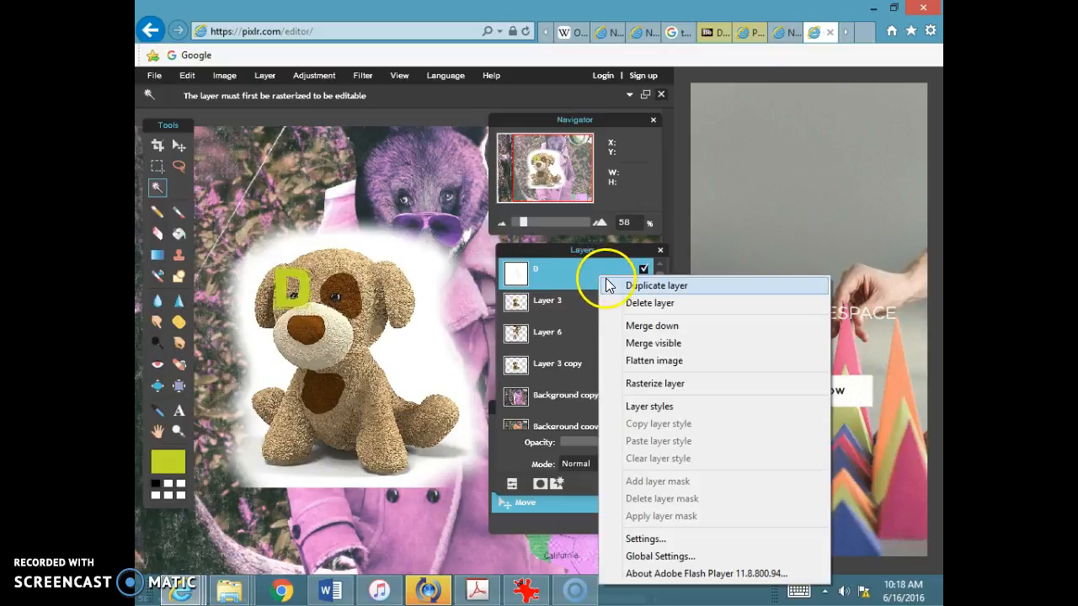
left_click(653, 385)
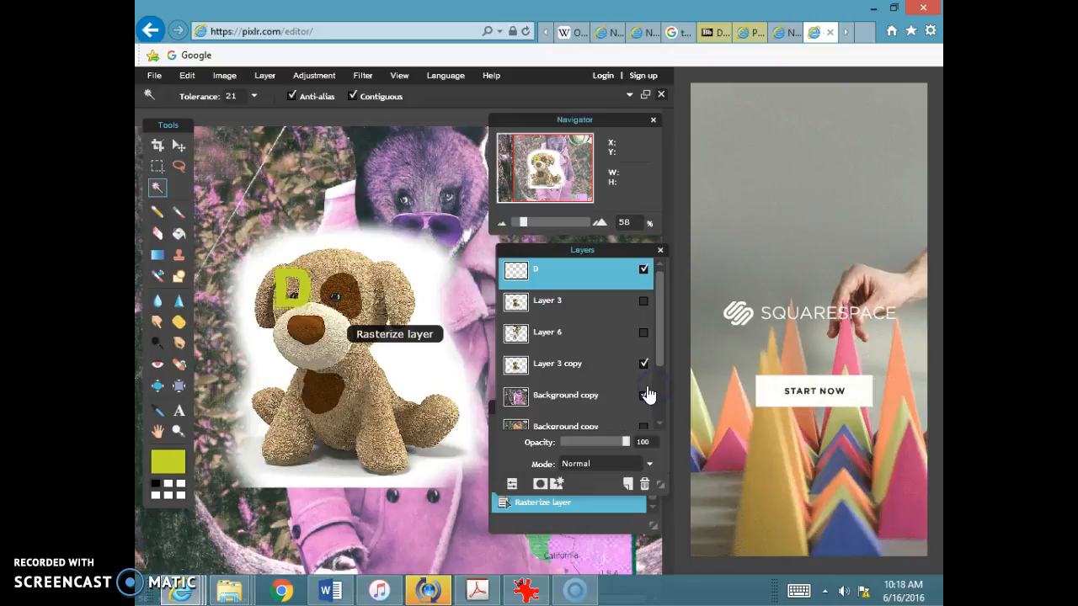
left_click(643, 394)
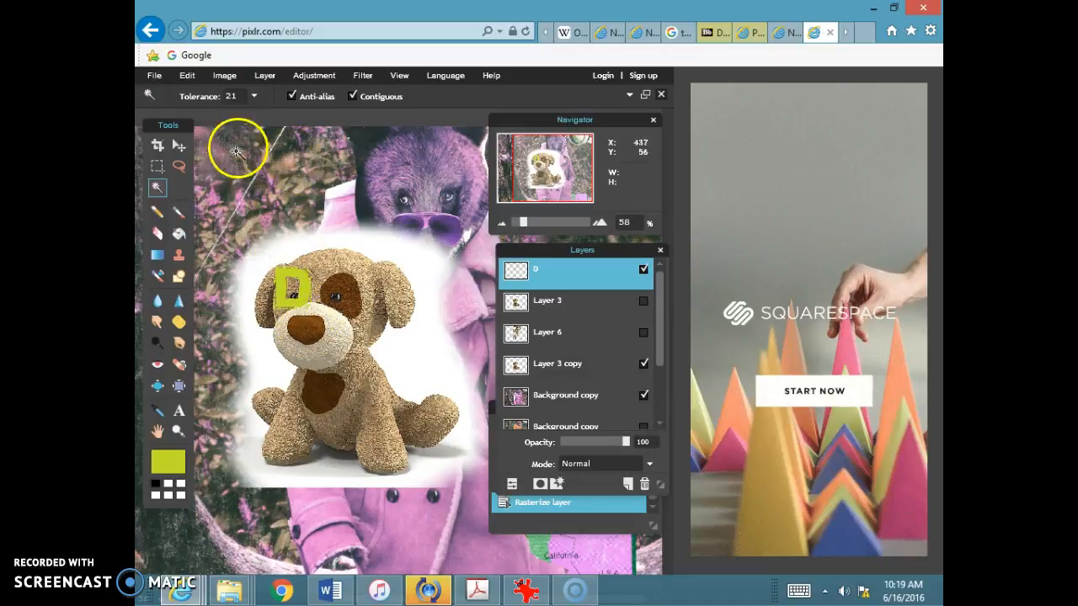
- Enlarge the D with Free transform to about 343 by 347 px so it covers the dog's head and chest
left_click(187, 76)
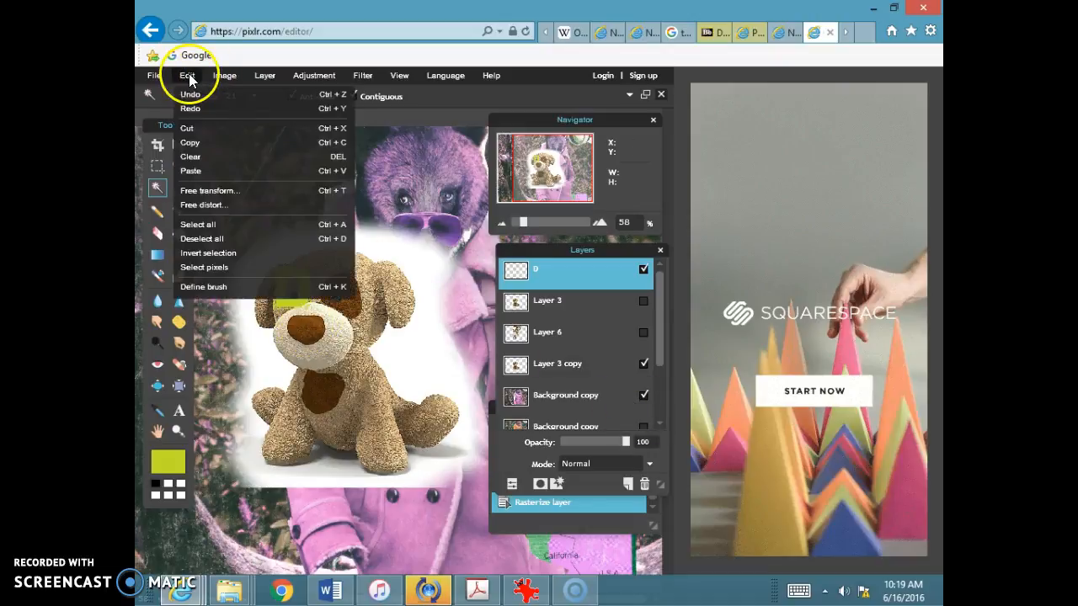
left_click(206, 193)
left_click_drag(311, 310, 396, 404)
left_click_drag(351, 368, 367, 384)
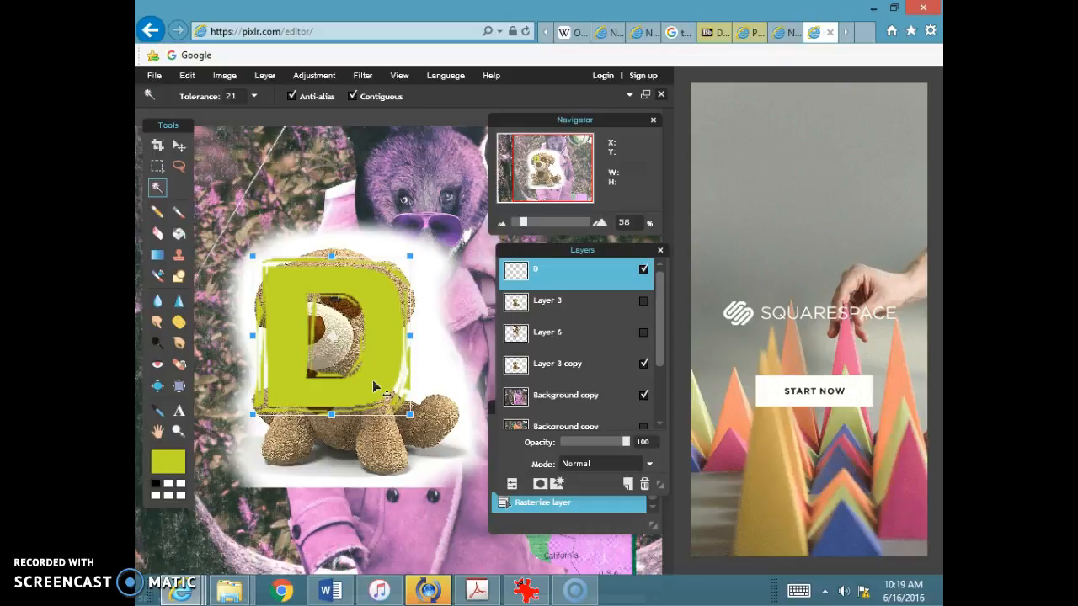
key("Return")
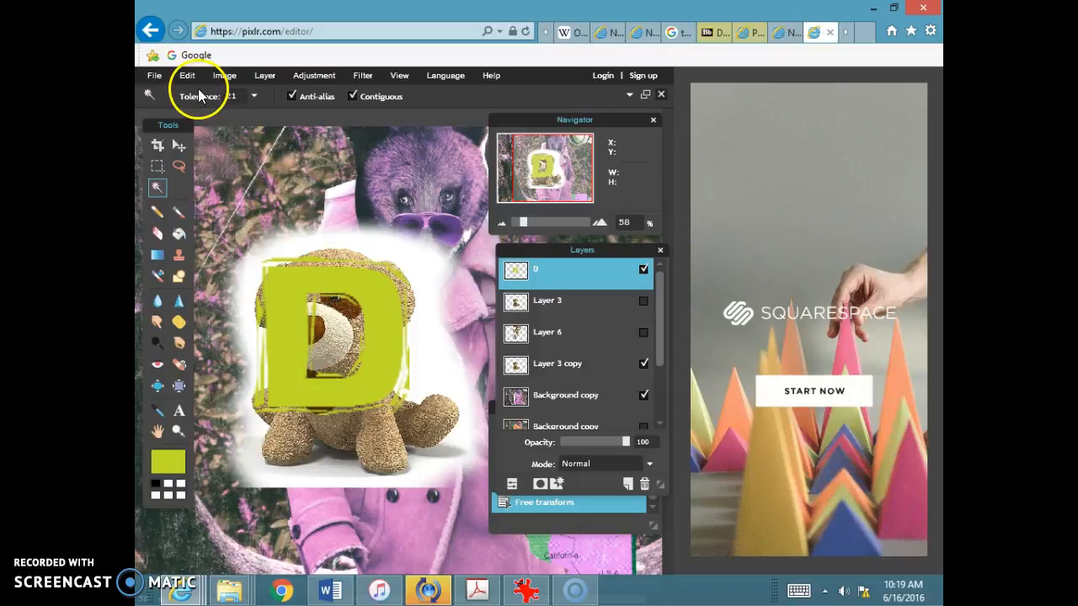
- Select the pixels of the enlarged D layer
right_click(581, 278)
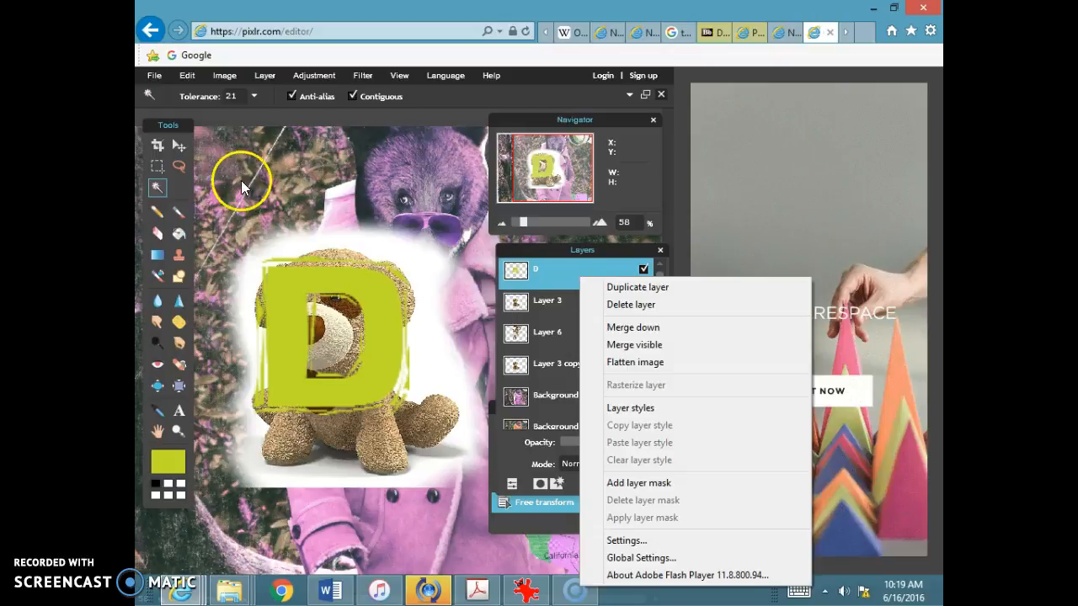
left_click(224, 76)
mouse_move(174, 76)
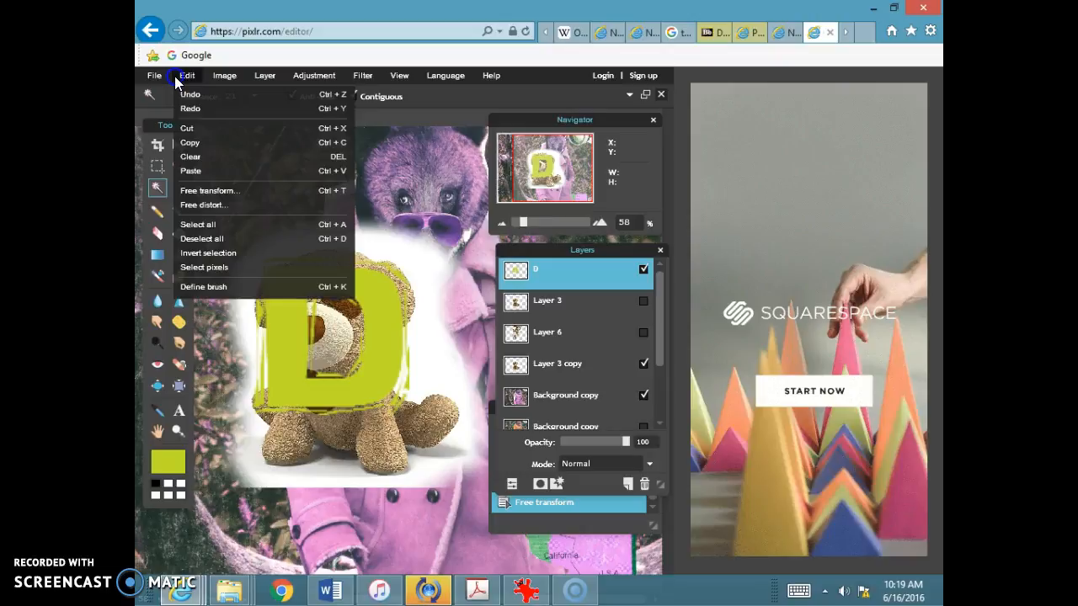
left_click(229, 268)
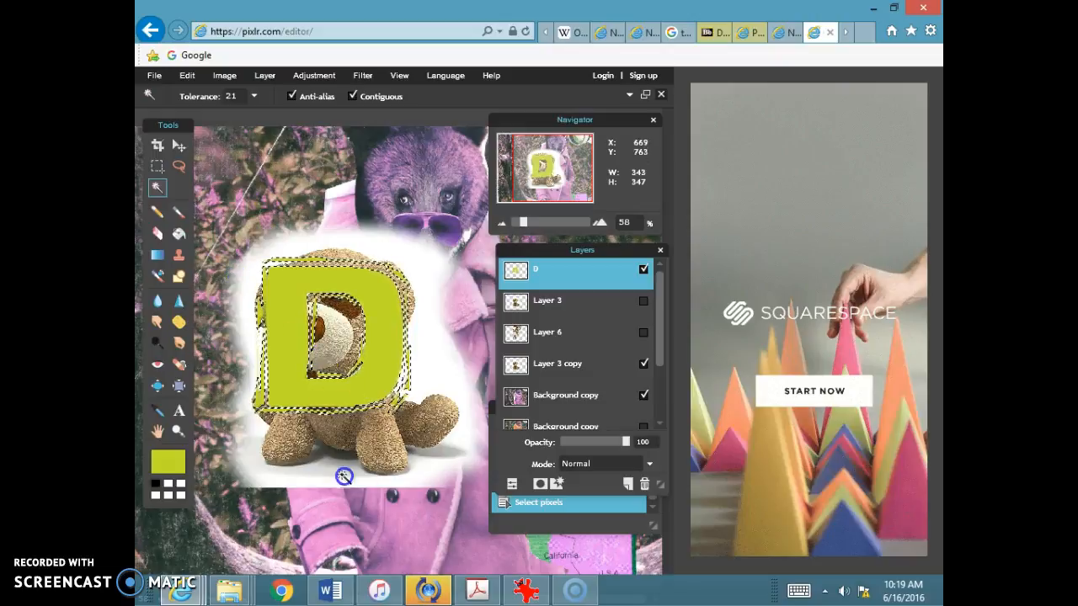
- Make the purple Background copy layer active and hide the D and Layer 3 copy layers, keeping the letter-shaped selection
left_click_drag(659, 360, 646, 429)
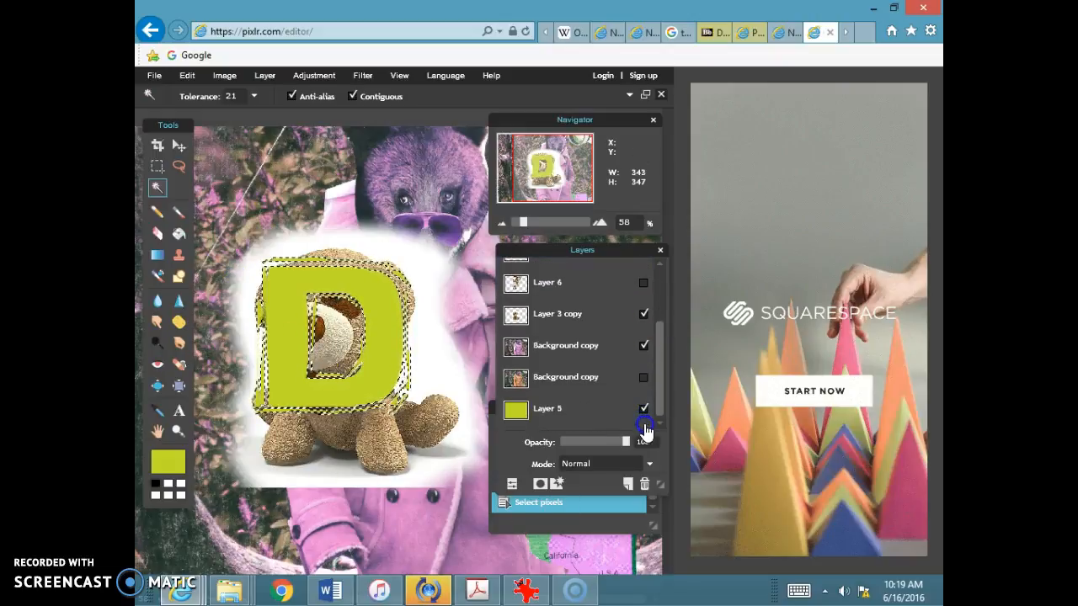
left_click(562, 359)
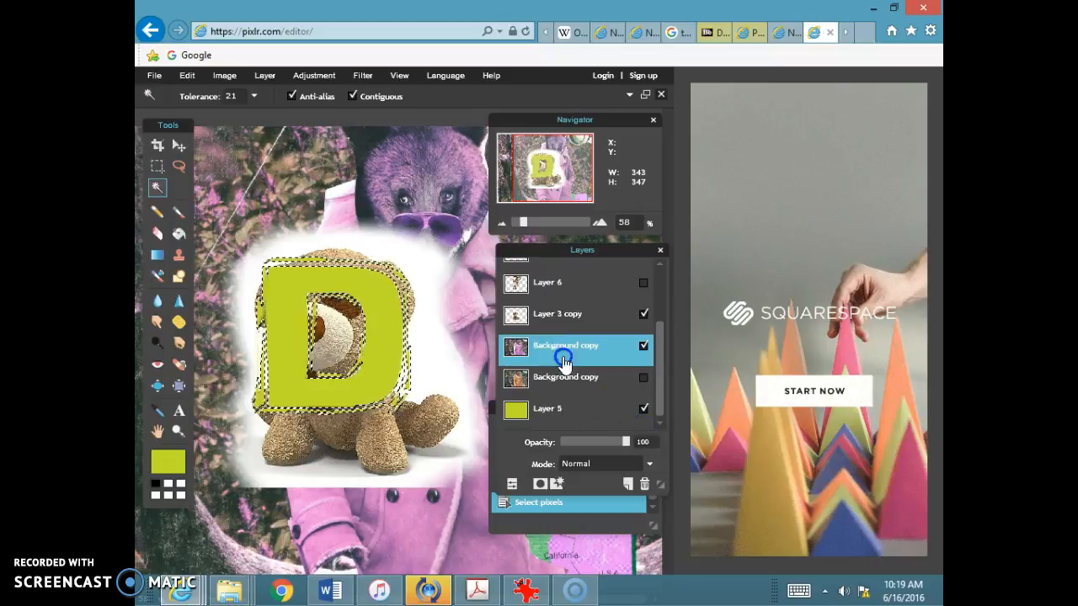
left_click_drag(658, 385, 657, 328)
left_click(643, 271)
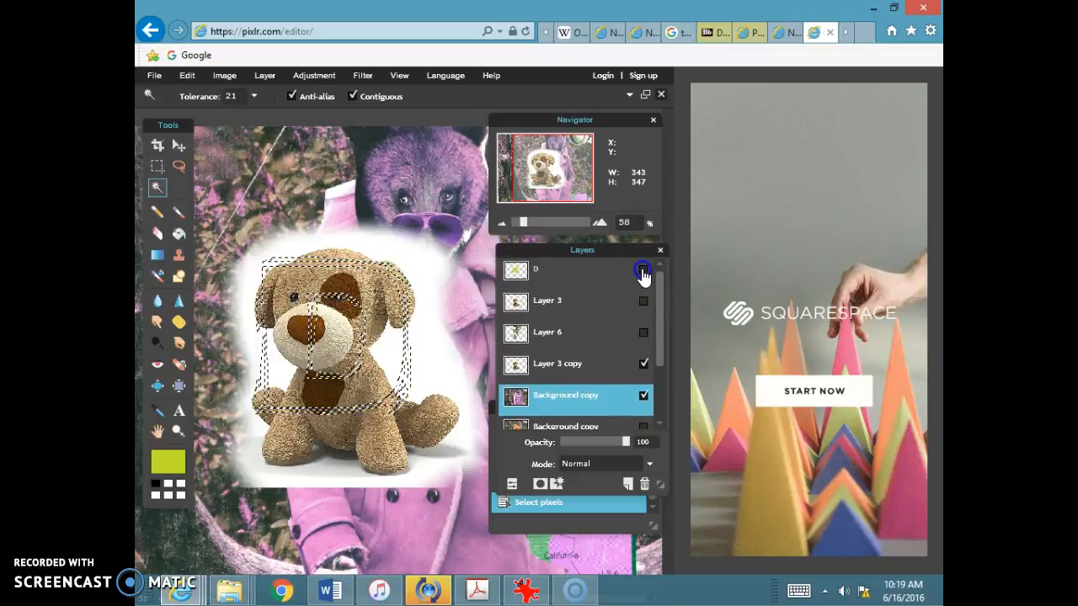
left_click(643, 356)
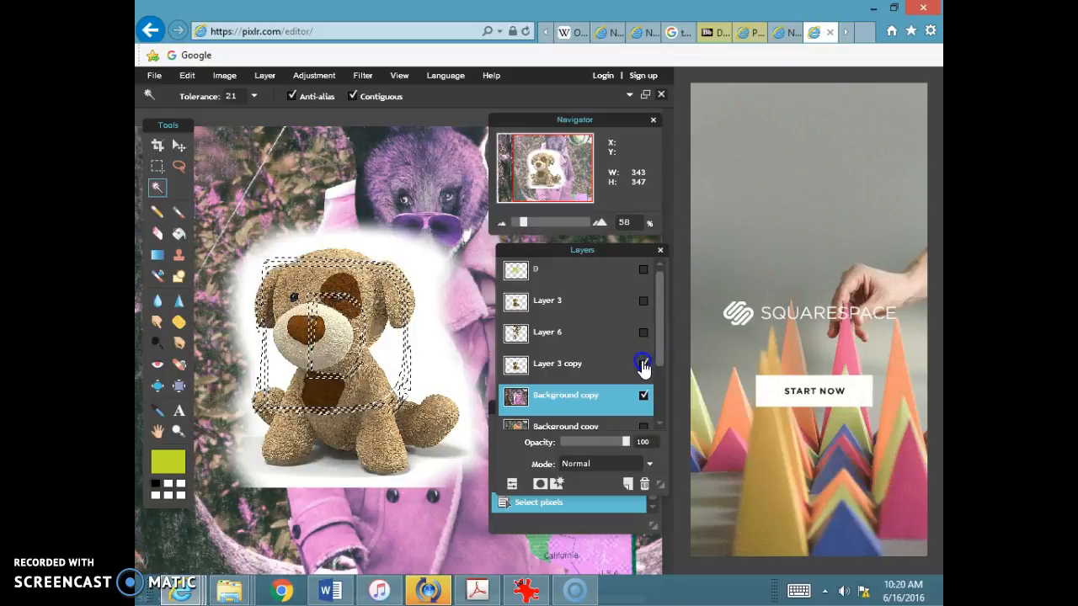
left_click(644, 364)
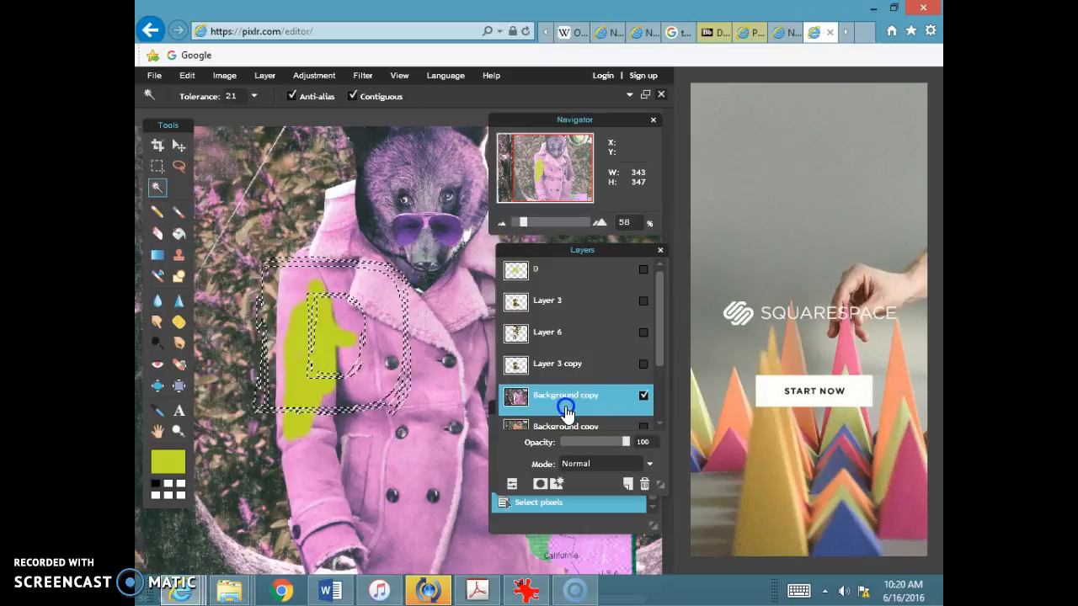
- Hide the purple Background copy layer, then show and activate the brown-coat Background copy layer beneath it, keeping the D-shaped selection
left_click(581, 395)
left_click_drag(656, 346, 656, 386)
left_click(644, 353)
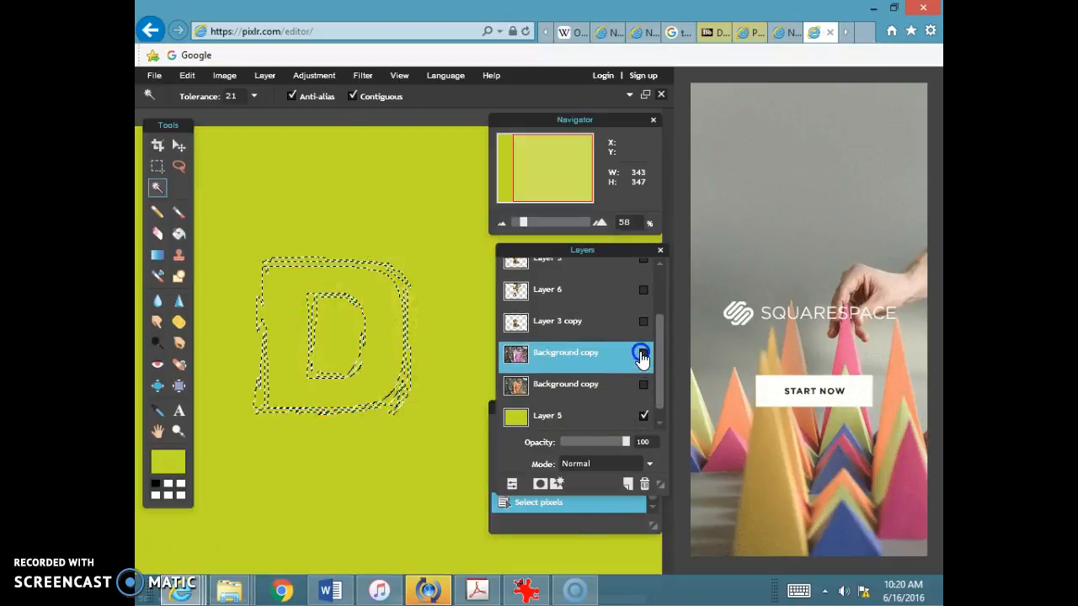
left_click(643, 384)
left_click(560, 389)
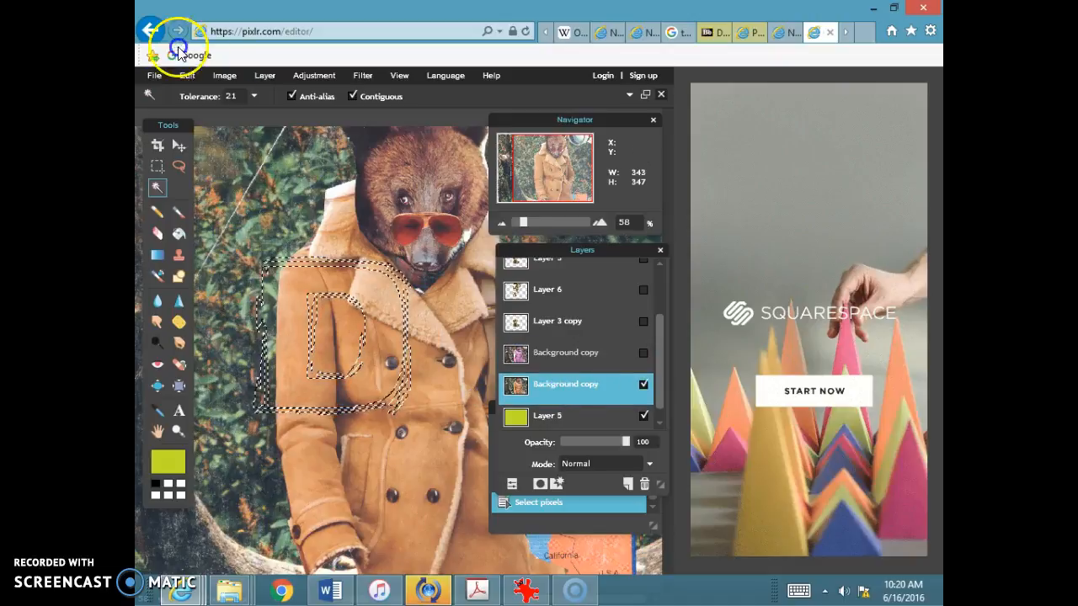
- Copy the D-shaped area of the brown-coat Background copy and paste it as a new layer
left_click(183, 76)
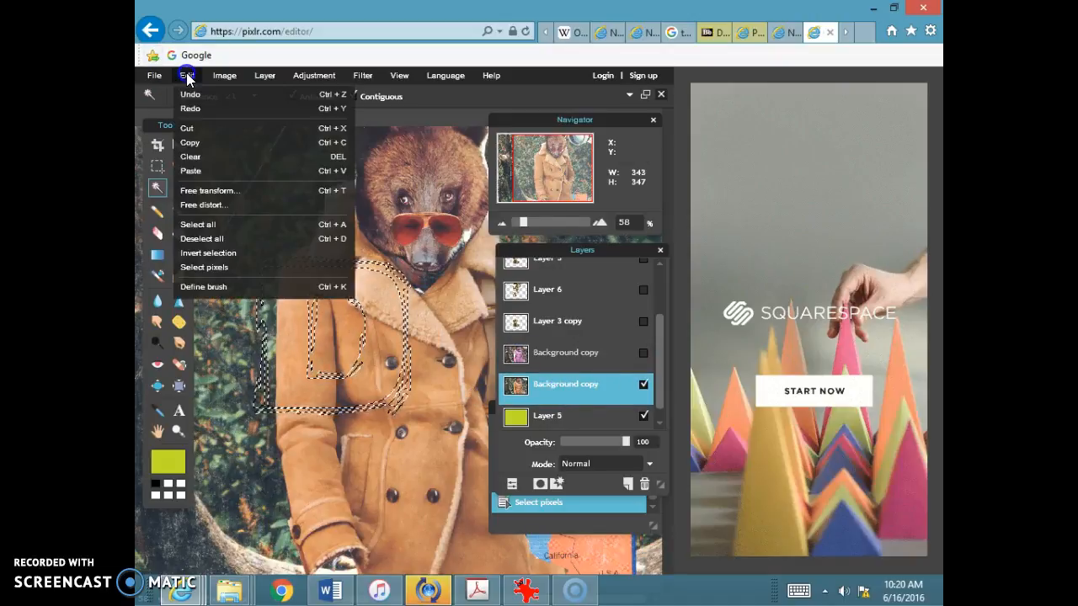
left_click(200, 142)
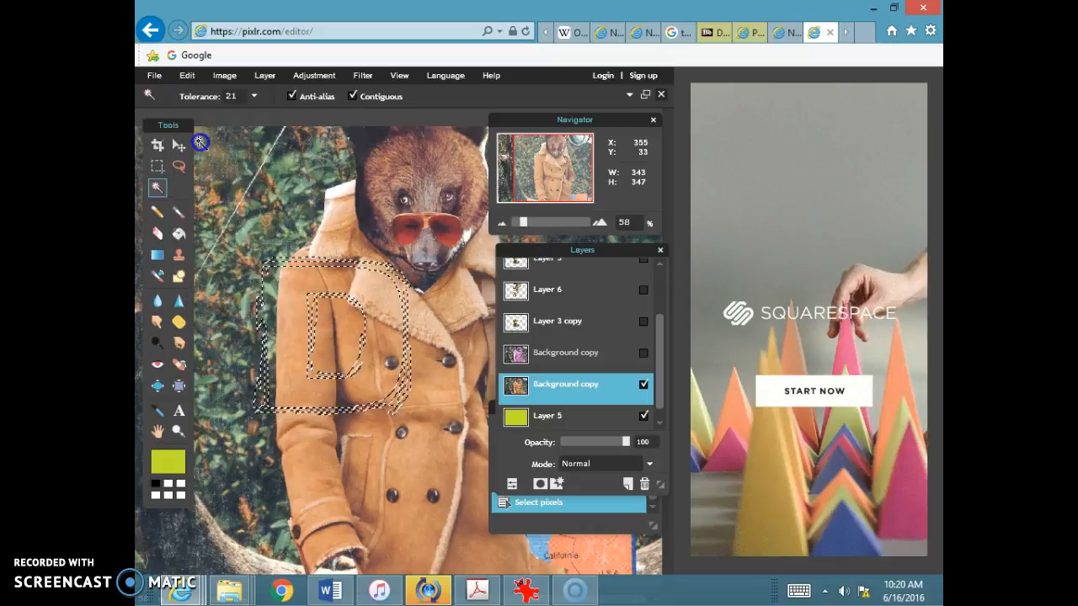
left_click(184, 76)
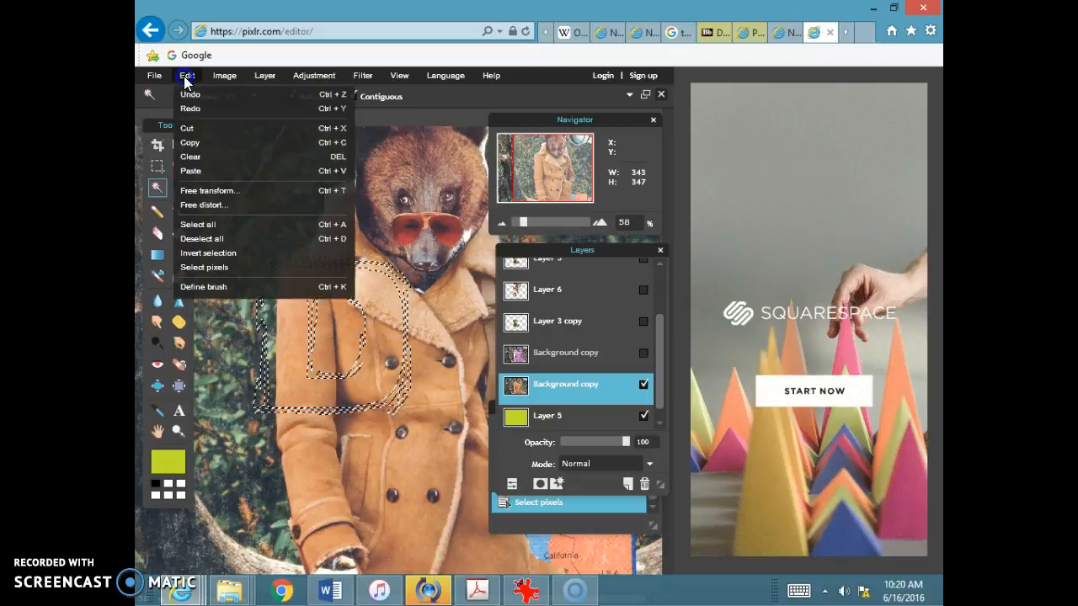
left_click(196, 171)
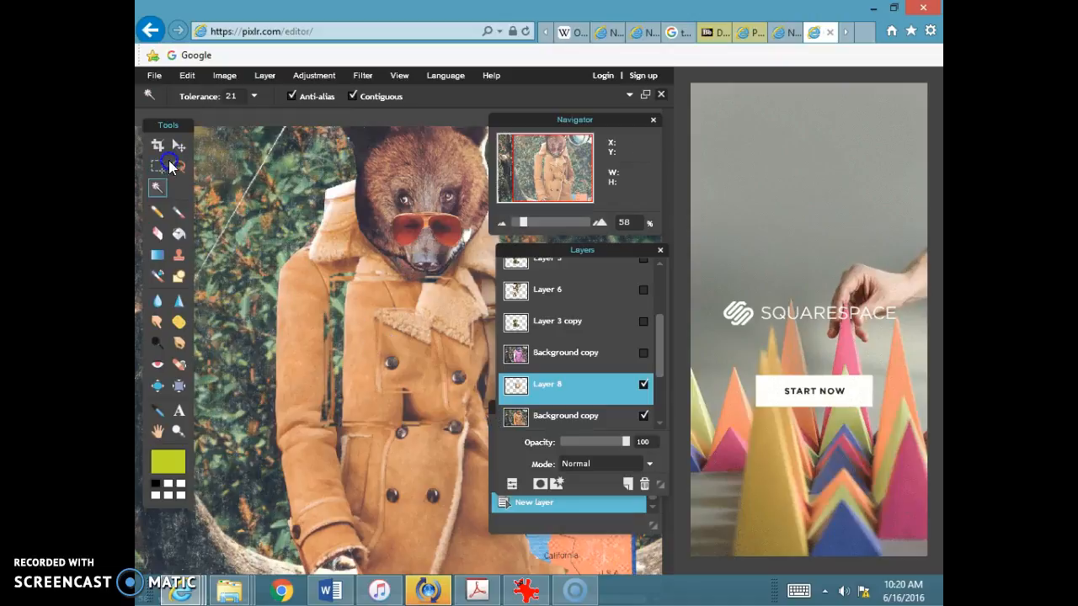
- Check the pasted D without the background image, then move it into line with the matching area of the coat
left_click(643, 416)
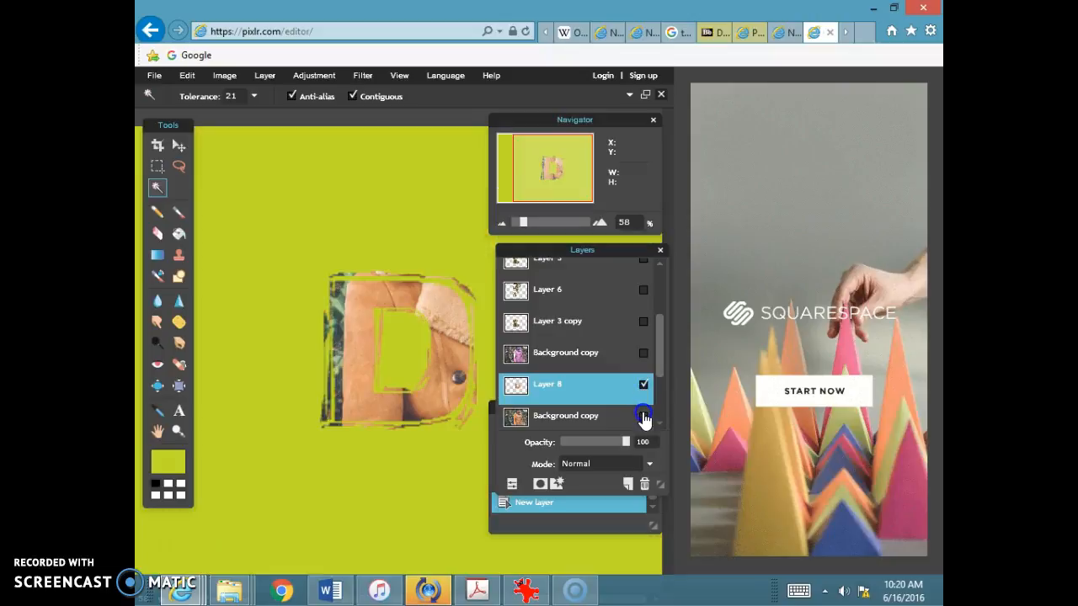
left_click(643, 416)
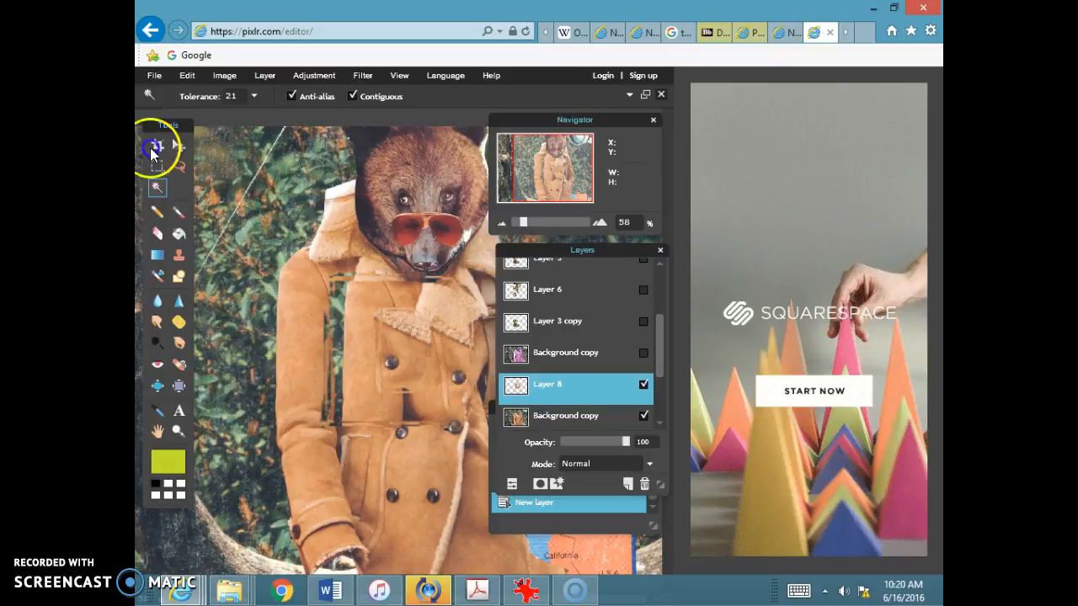
left_click(178, 146)
mouse_move(354, 378)
left_mouse_down()
mouse_move(354, 392)
mouse_move(349, 374)
mouse_move(328, 379)
mouse_move(336, 382)
left_mouse_up()
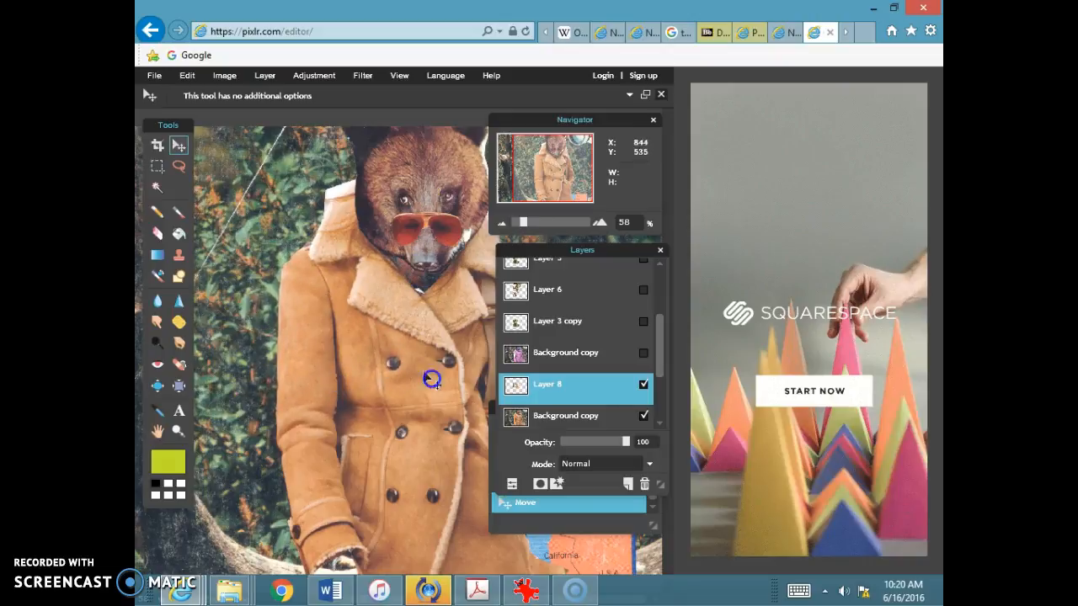
- Apply a drop shadow layer style to the pasted D with distance 30 and size 24
left_click(256, 77)
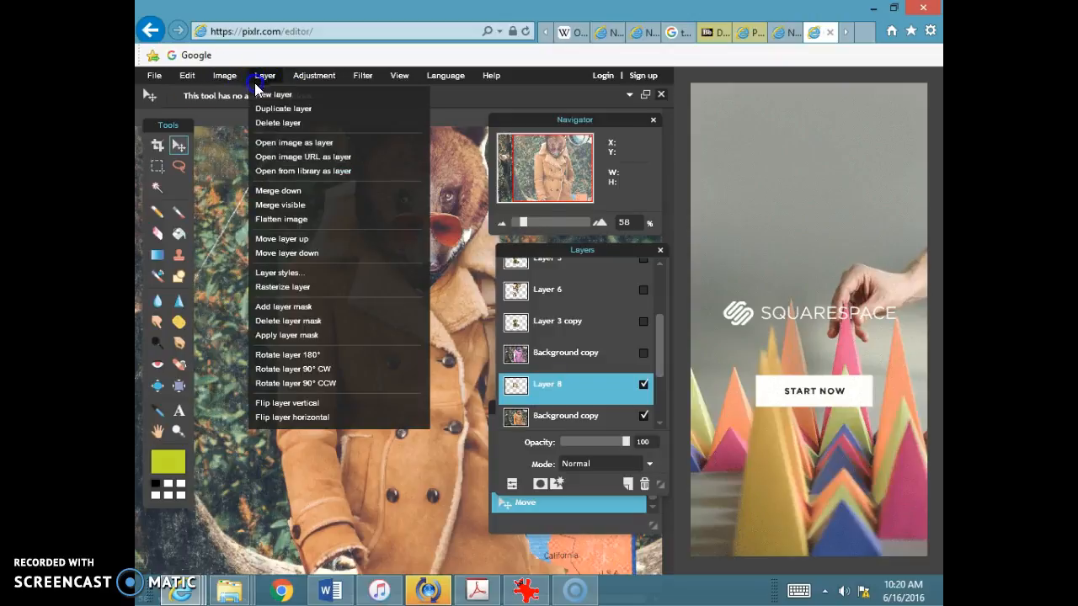
left_click(311, 278)
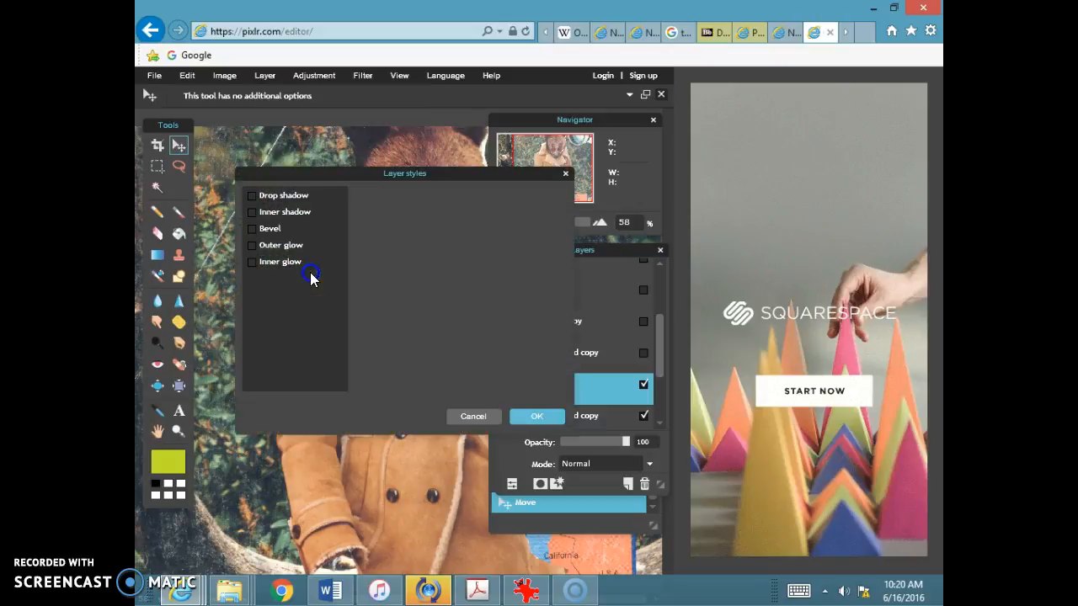
left_click(254, 197)
left_click_drag(279, 173, 376, 168)
left_click(378, 192)
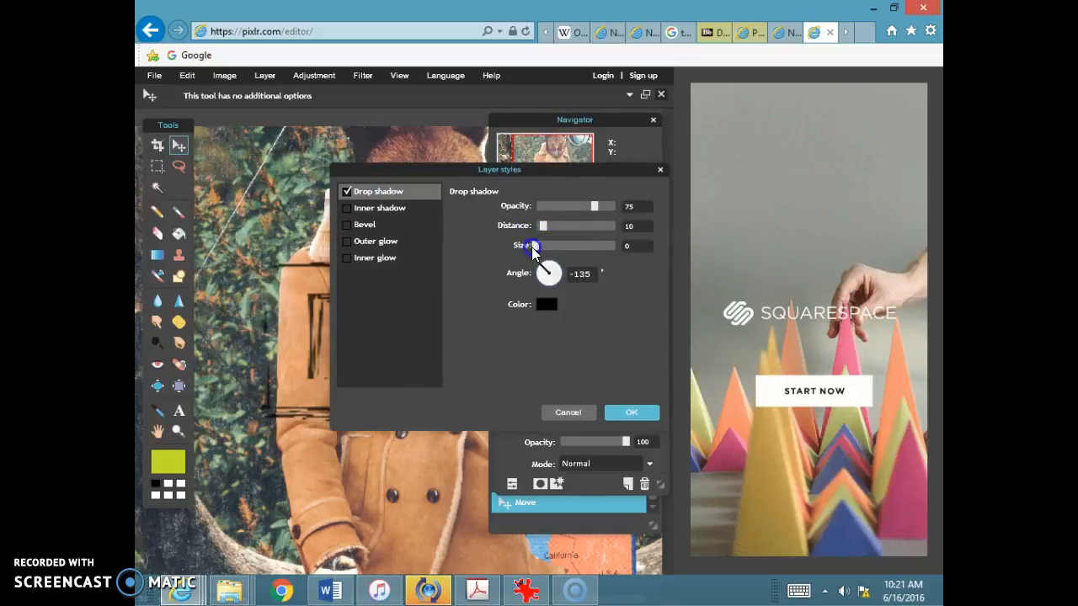
left_click_drag(550, 252, 558, 225)
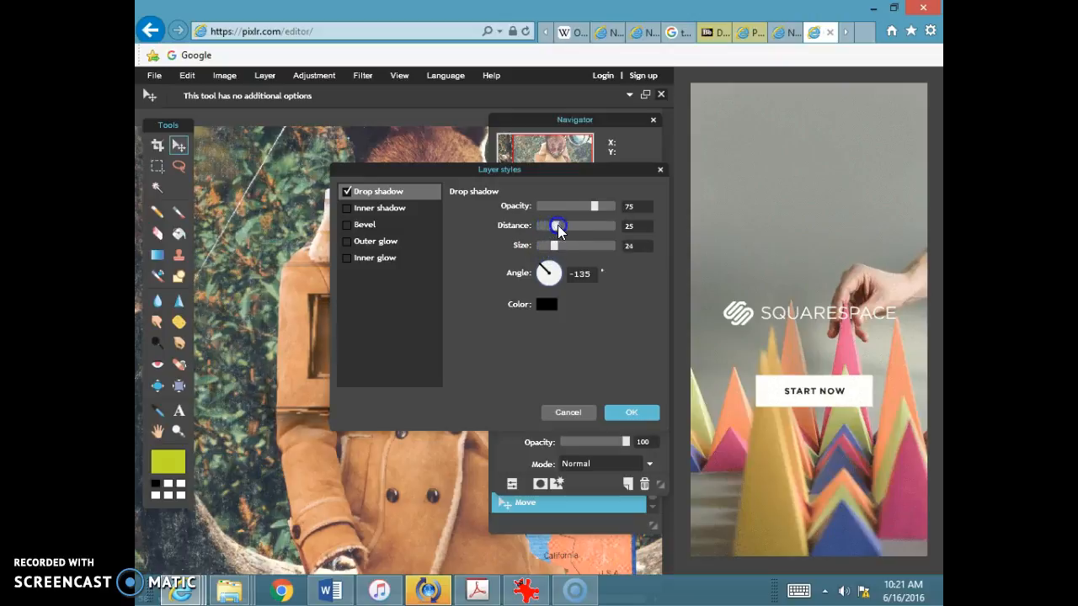
left_click_drag(544, 203, 496, 185)
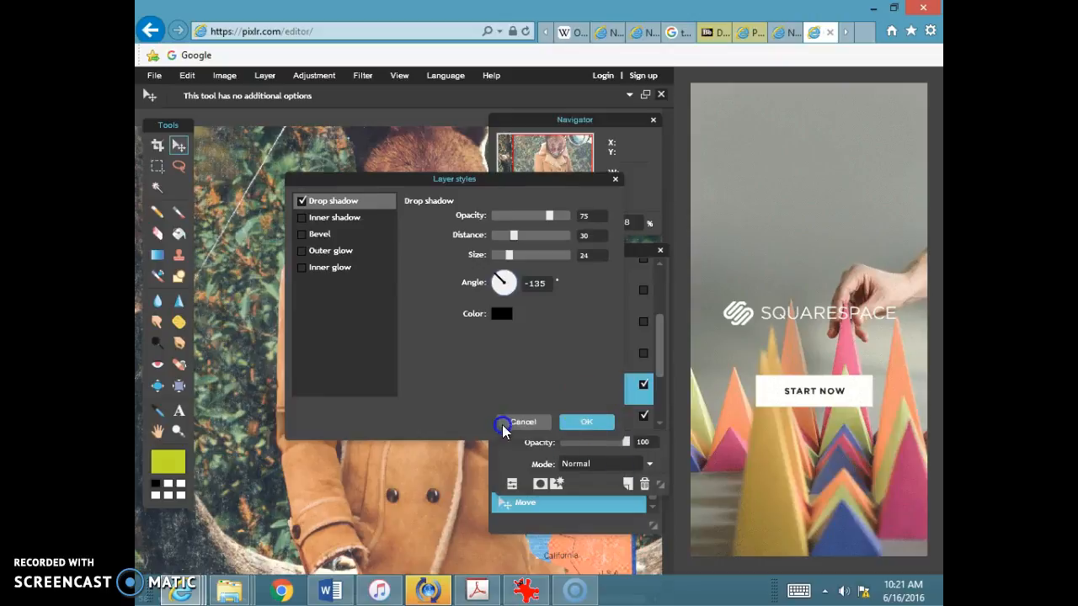
left_click(576, 422)
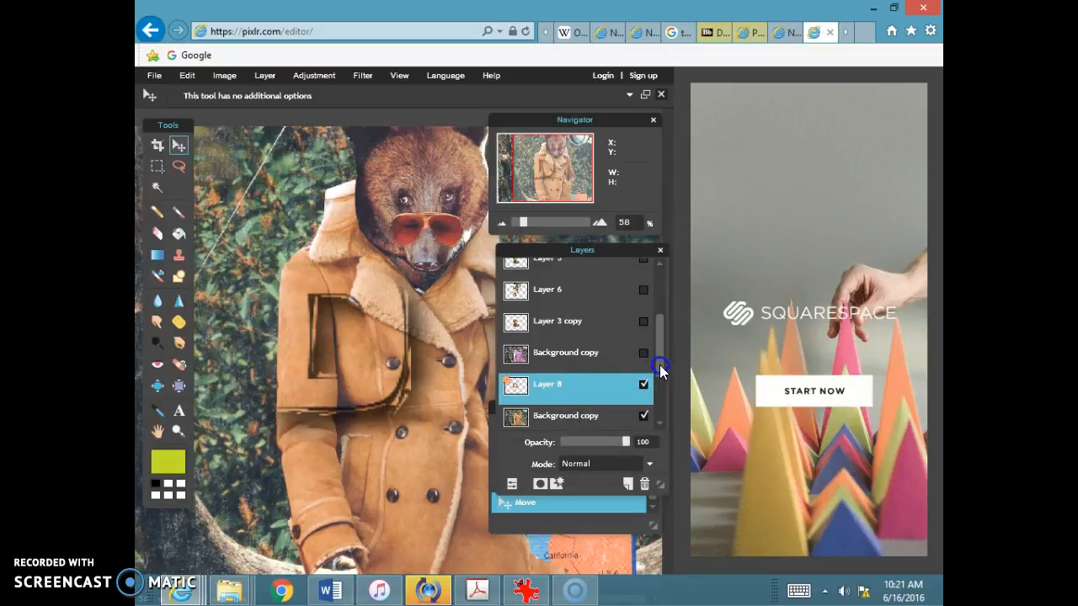
- Add a new layer above Layer 8 and hide Layer 8 and the brown-coat Background copy
scroll(653, 341, "up", 2)
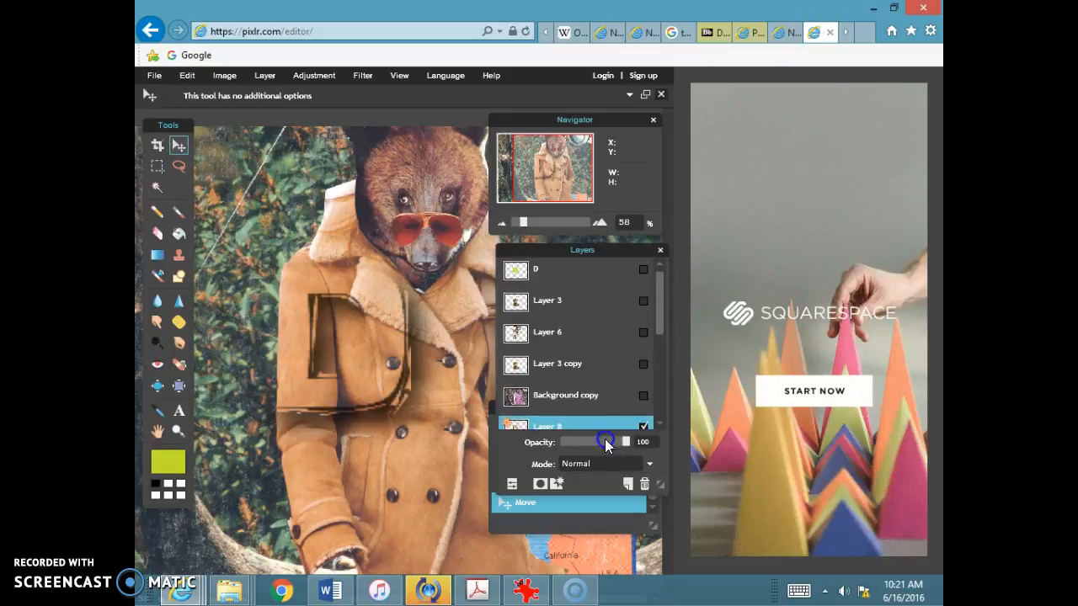
left_click(629, 482)
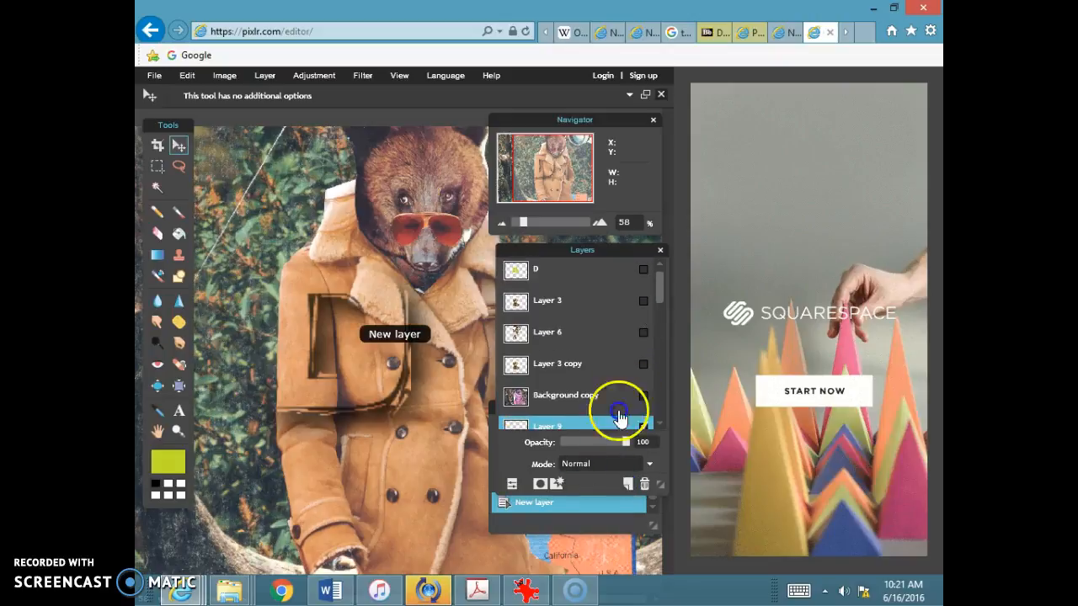
scroll(663, 293, "down", 4)
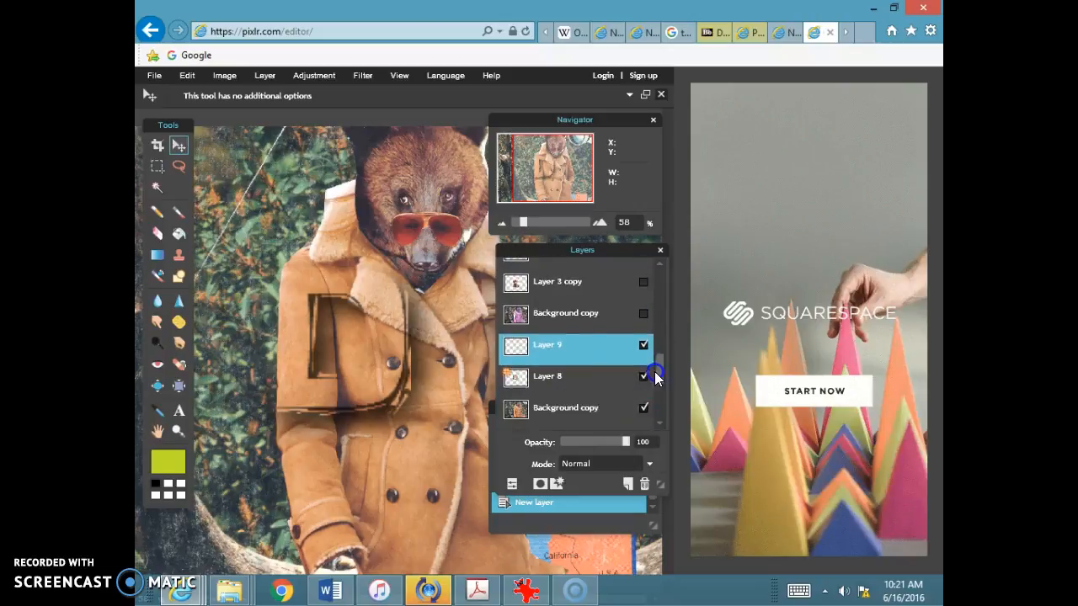
left_click(643, 424)
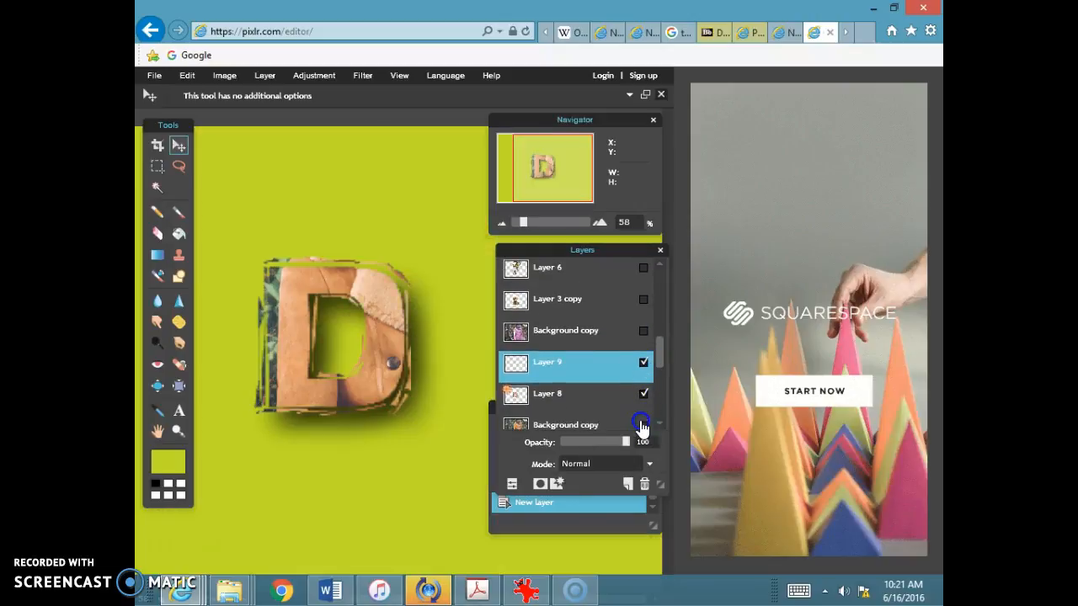
scroll(657, 371, "down", 2)
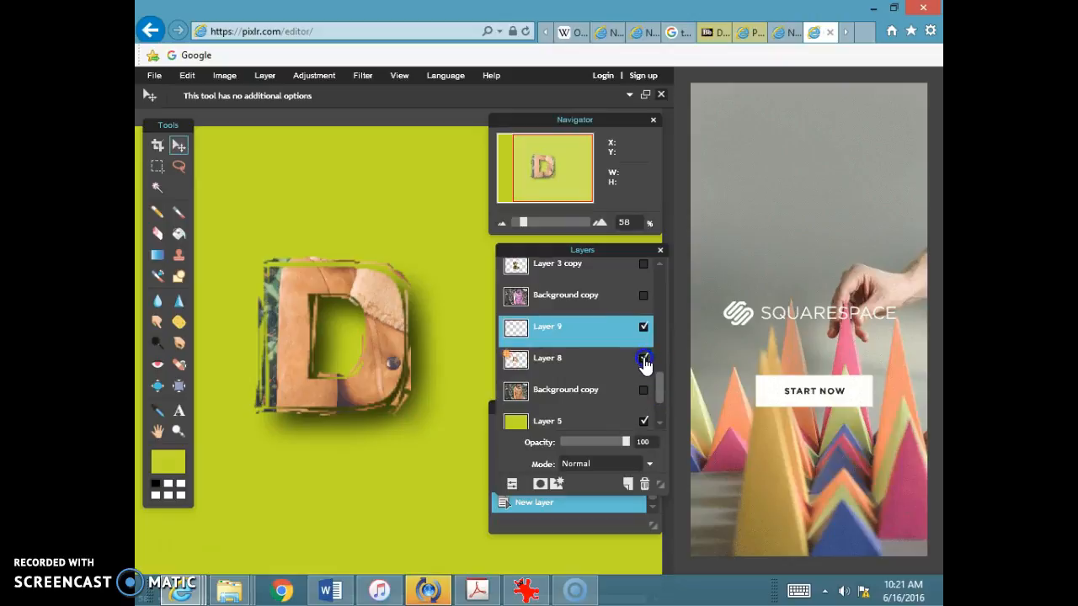
left_click(643, 360)
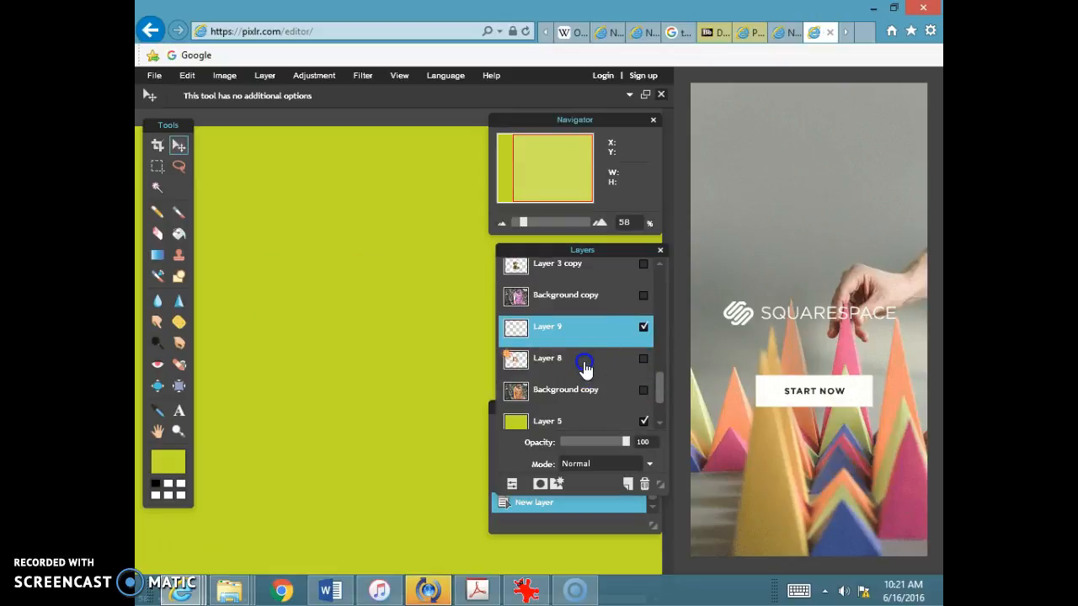
- Choose the rounded five-pointed star brush of size 60 for the Brush tool
left_click(178, 216)
left_click(218, 98)
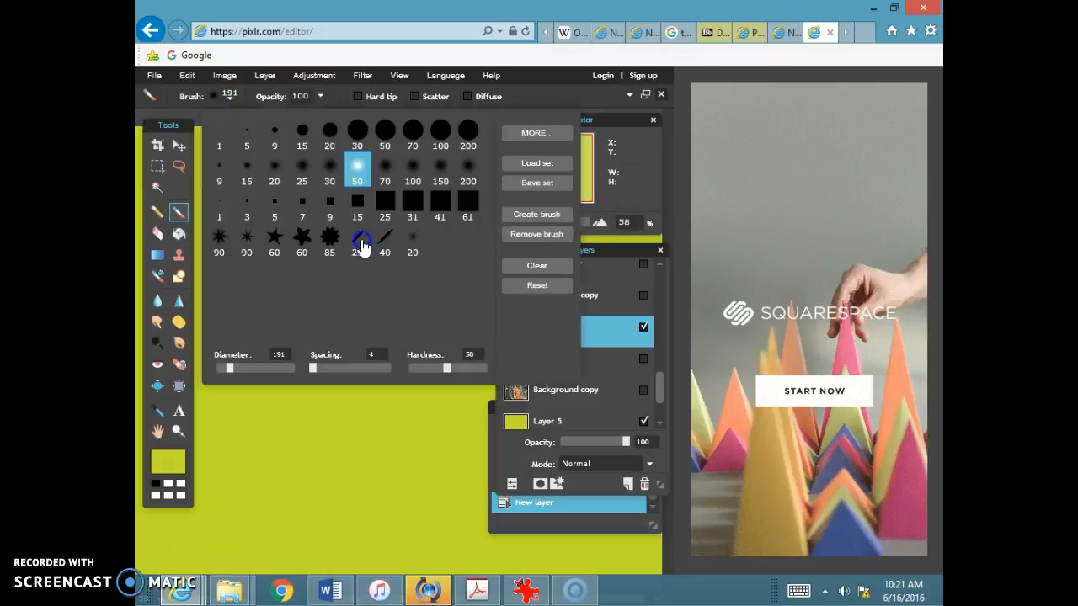
left_click(305, 240)
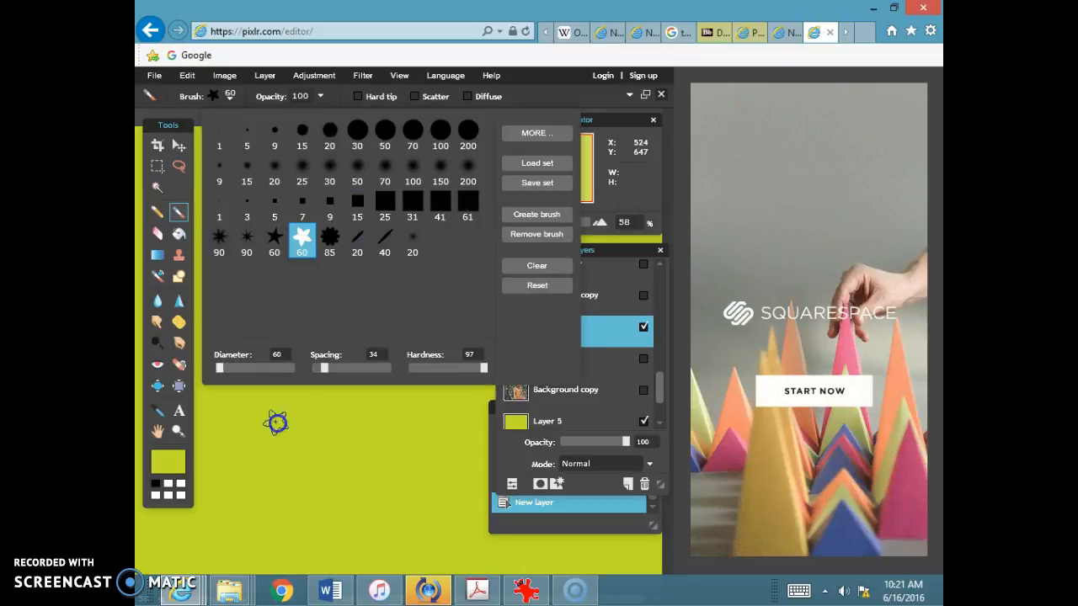
left_click(291, 432)
left_click(180, 432)
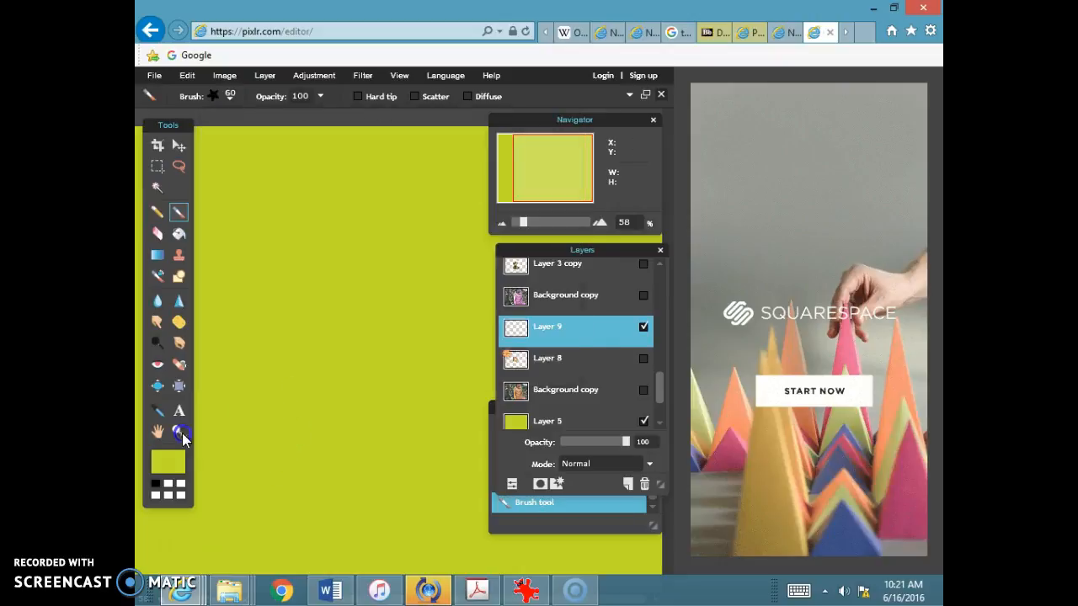
- Set the paint colour to blue 35389c and paint a dense, overlapping mass of stars on Layer 9
left_click(165, 462)
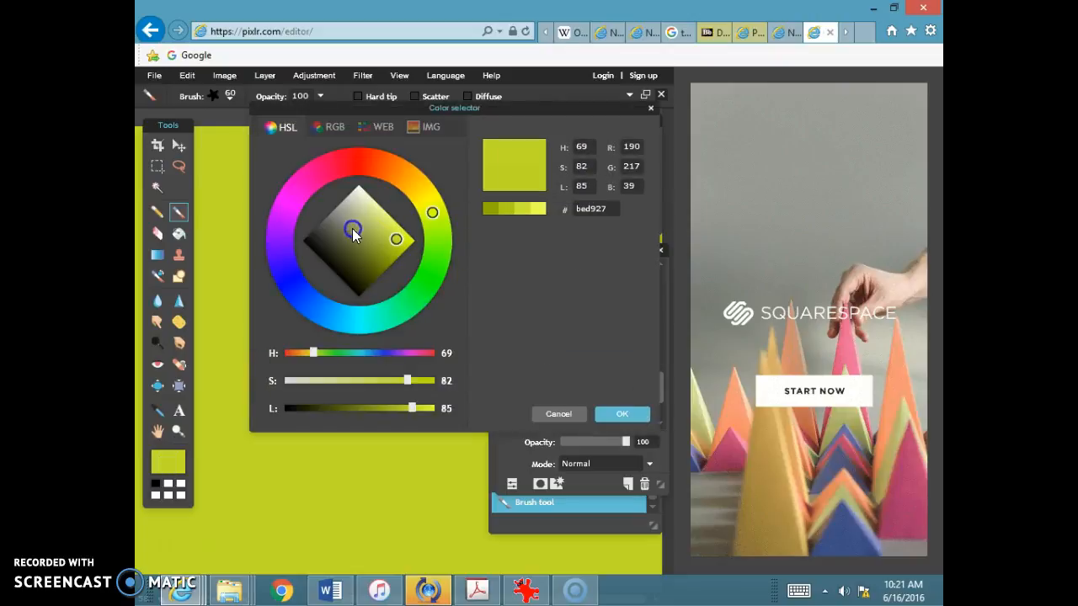
mouse_move(305, 284)
left_mouse_down()
mouse_move(275, 289)
mouse_move(284, 294)
left_mouse_up()
left_click(374, 246)
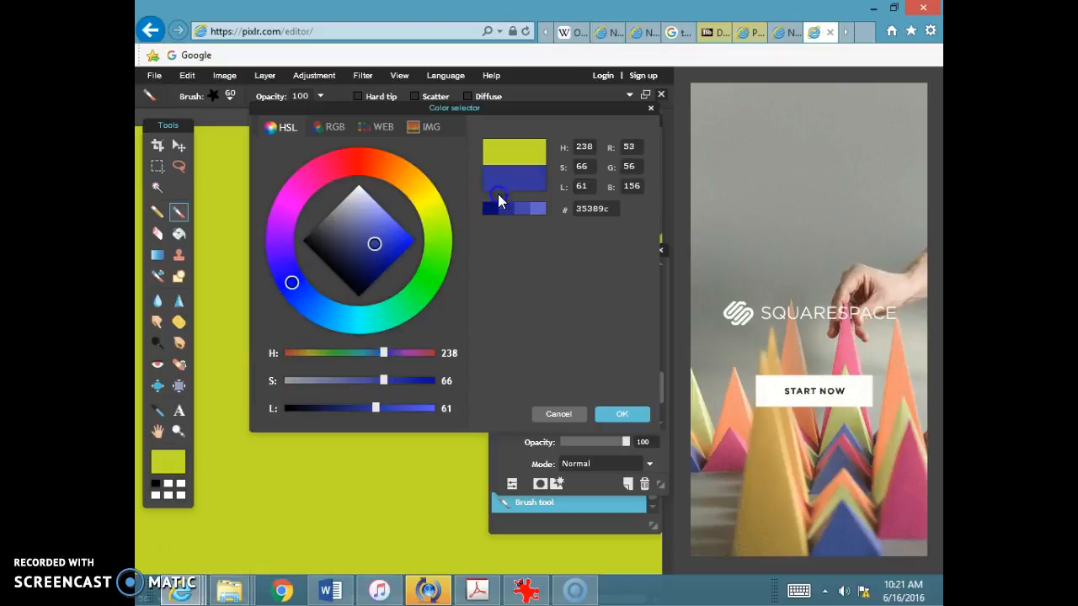
left_click(620, 412)
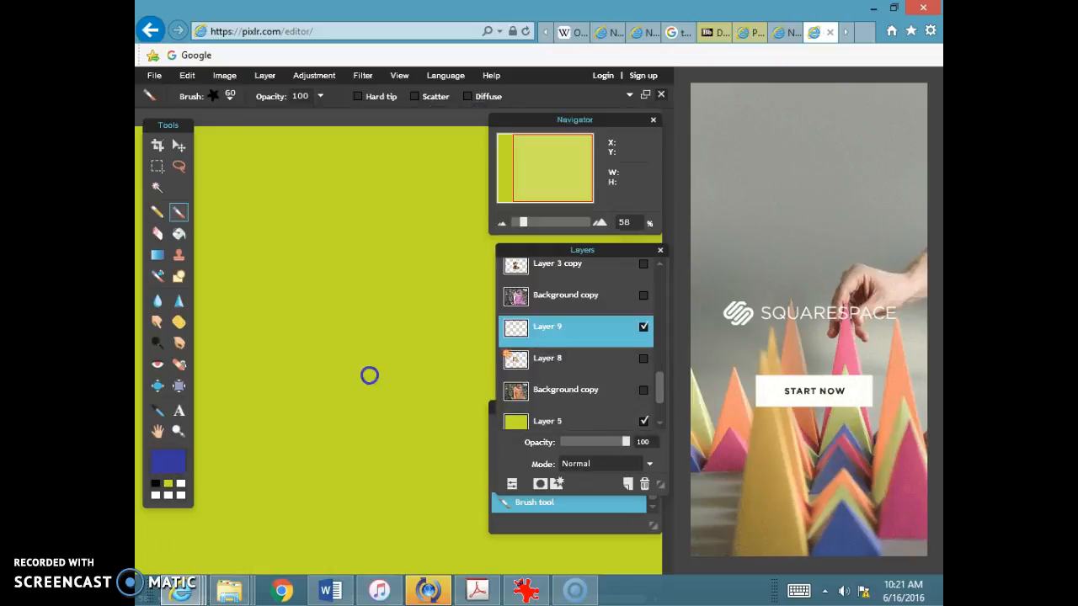
mouse_move(354, 401)
left_mouse_down()
mouse_move(304, 372)
mouse_move(286, 315)
mouse_move(334, 363)
mouse_move(313, 383)
mouse_move(284, 387)
mouse_move(287, 302)
mouse_move(309, 356)
mouse_move(308, 301)
mouse_move(400, 421)
mouse_move(356, 329)
mouse_move(417, 239)
mouse_move(323, 254)
mouse_move(370, 357)
mouse_move(352, 312)
mouse_move(413, 370)
mouse_move(376, 385)
mouse_move(384, 341)
mouse_move(315, 412)
mouse_move(312, 392)
mouse_move(292, 443)
mouse_move(244, 394)
mouse_move(315, 458)
mouse_move(369, 410)
mouse_move(347, 469)
mouse_move(354, 378)
mouse_move(334, 474)
mouse_move(338, 318)
mouse_move(360, 396)
mouse_move(353, 290)
mouse_move(318, 283)
mouse_move(318, 245)
mouse_move(291, 280)
mouse_move(272, 241)
mouse_move(308, 282)
left_mouse_up()
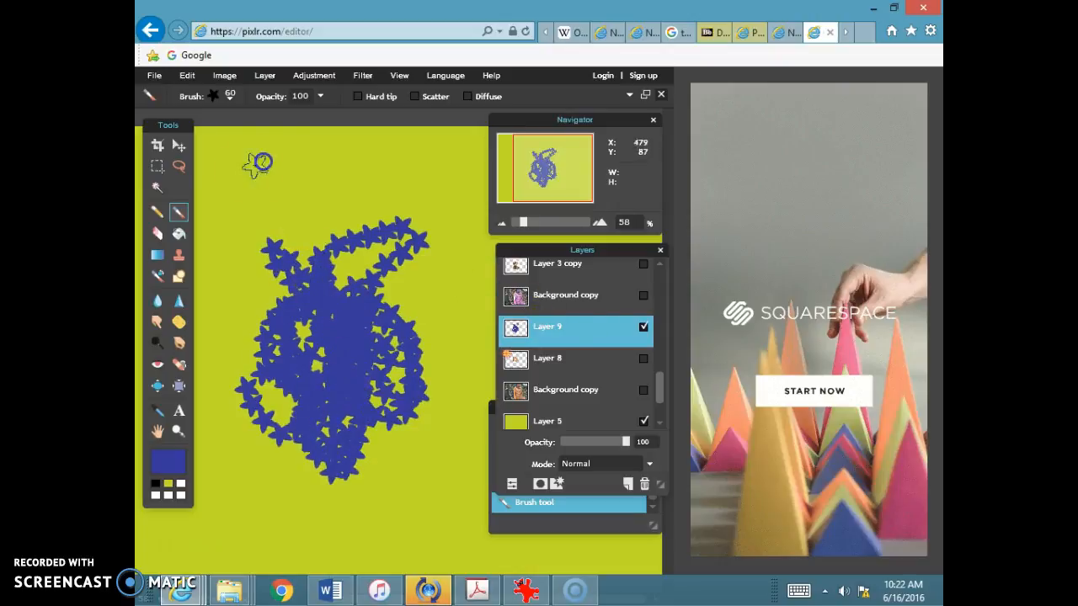
- Select the pixels of the painted stars and hide Layer 9, keeping the star-shaped selection
left_click(187, 77)
left_click(225, 271)
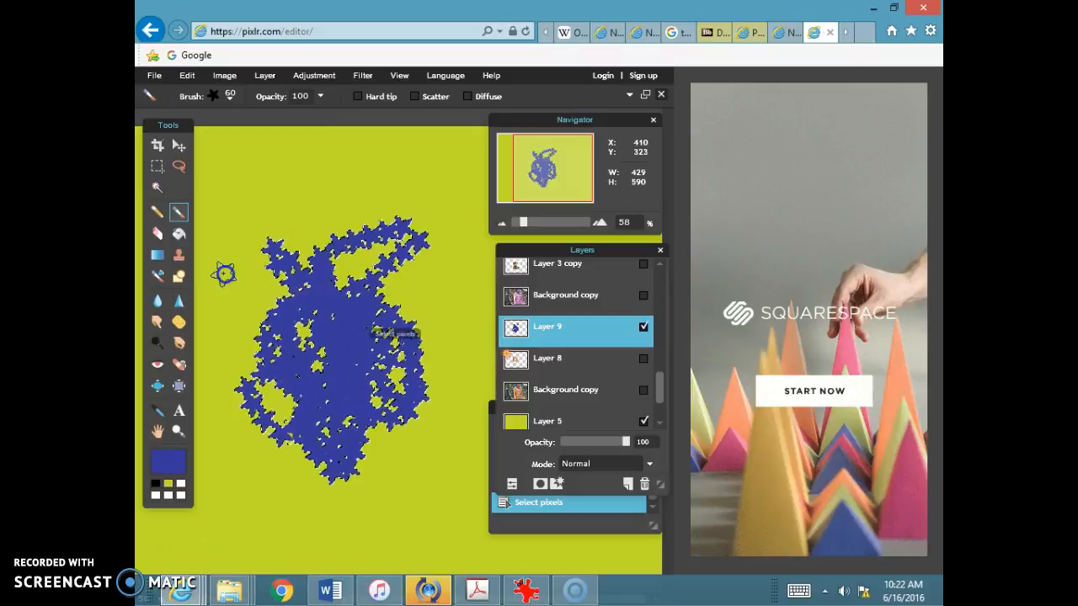
left_click(643, 329)
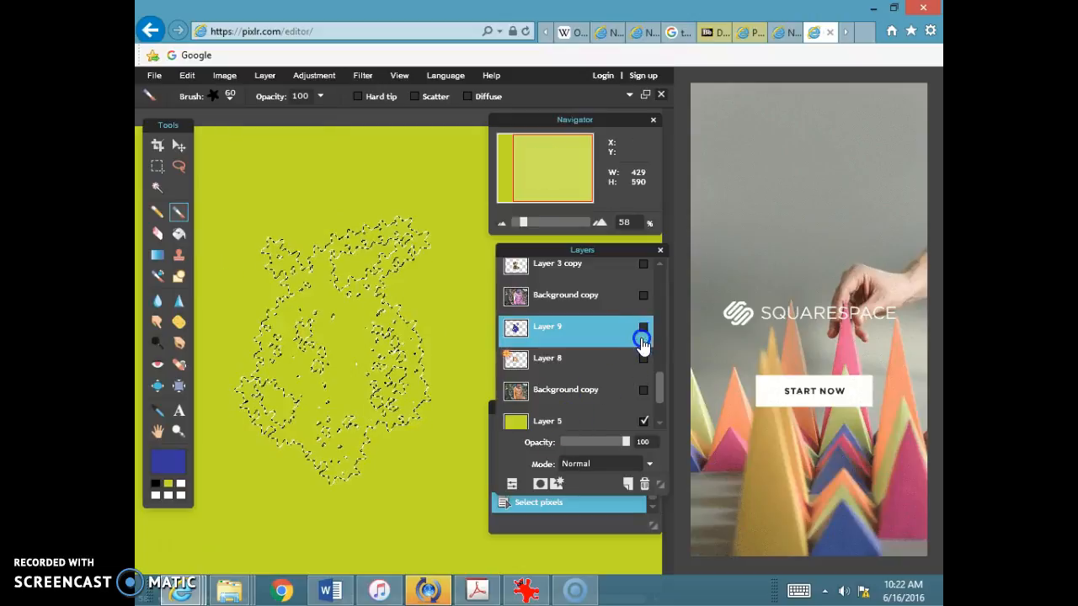
left_click(599, 420)
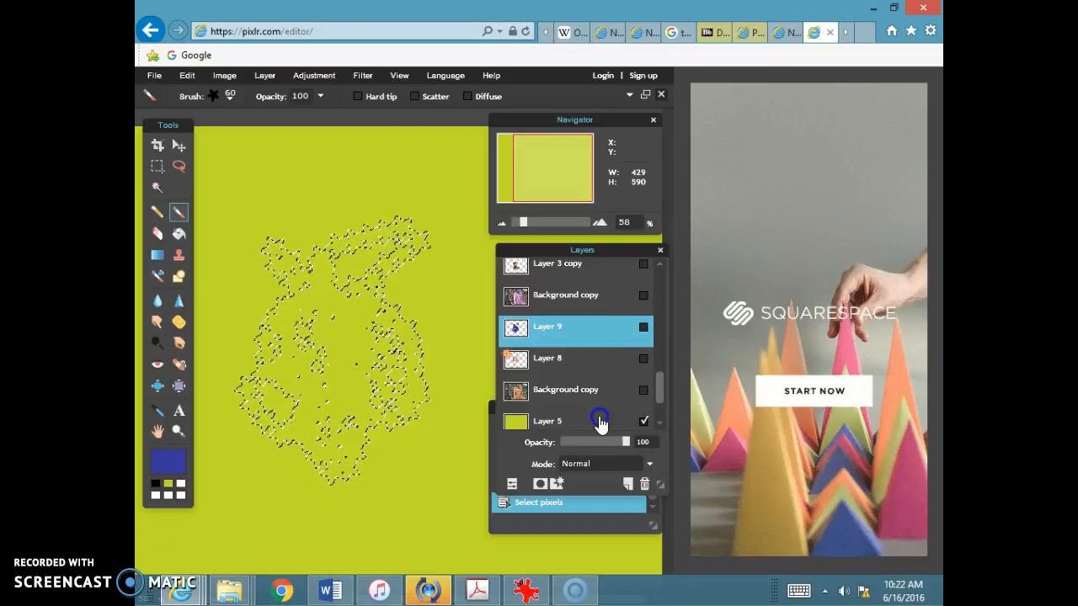